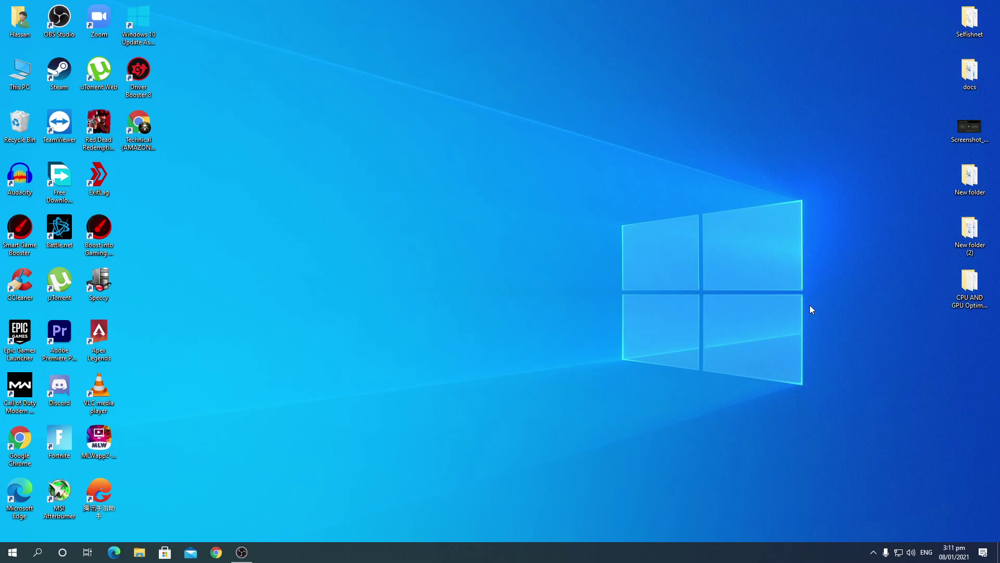
- Move the CPU AND GPU Optimization Pack folder to the middle of the desktop
drag(967, 284, 496, 273)
drag(409, 258, 590, 375)
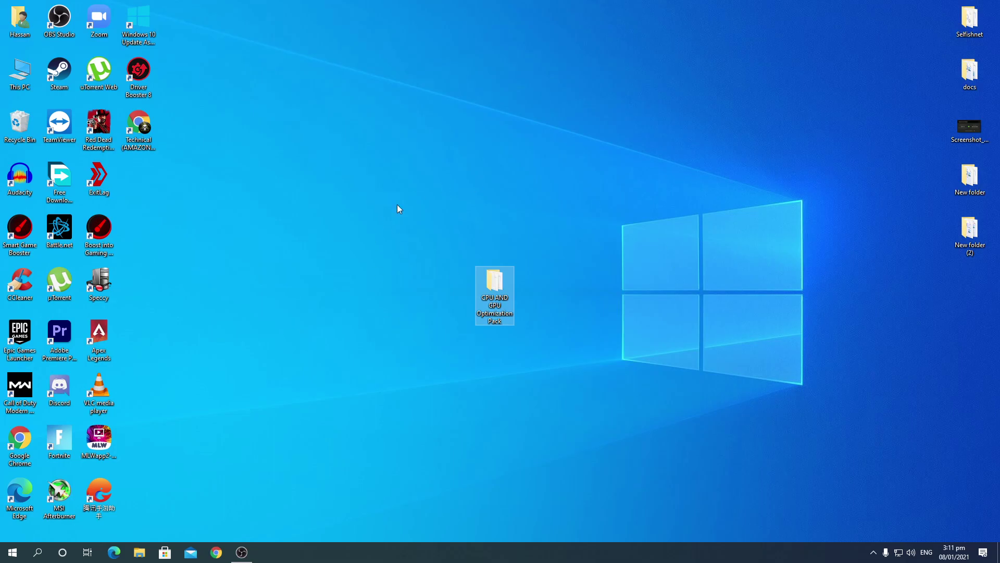
drag(436, 253, 510, 324)
drag(350, 220, 624, 420)
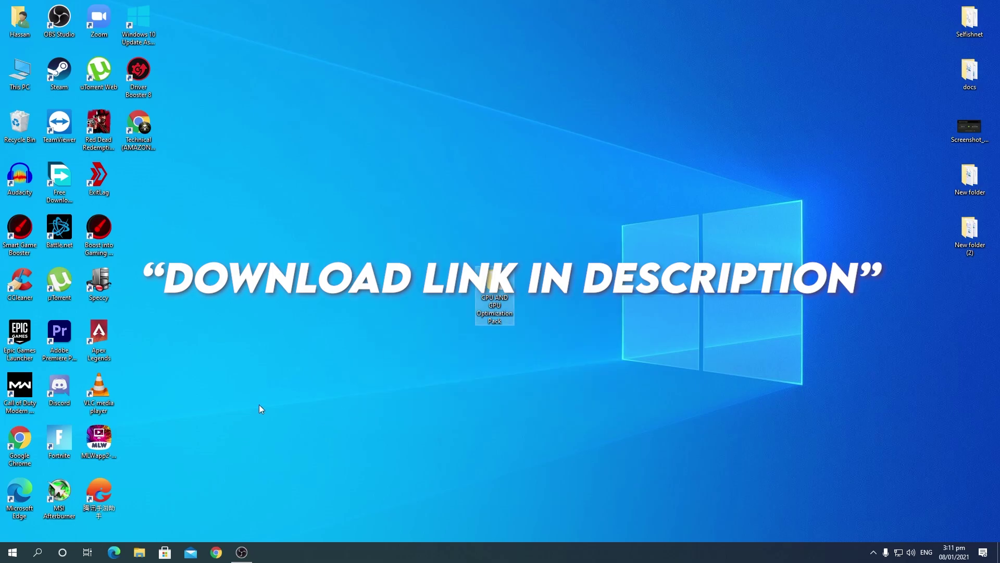
- Search for "restore", open the restore point settings, and check that system protection is turned on for Local Disk (C:)
click(35, 554)
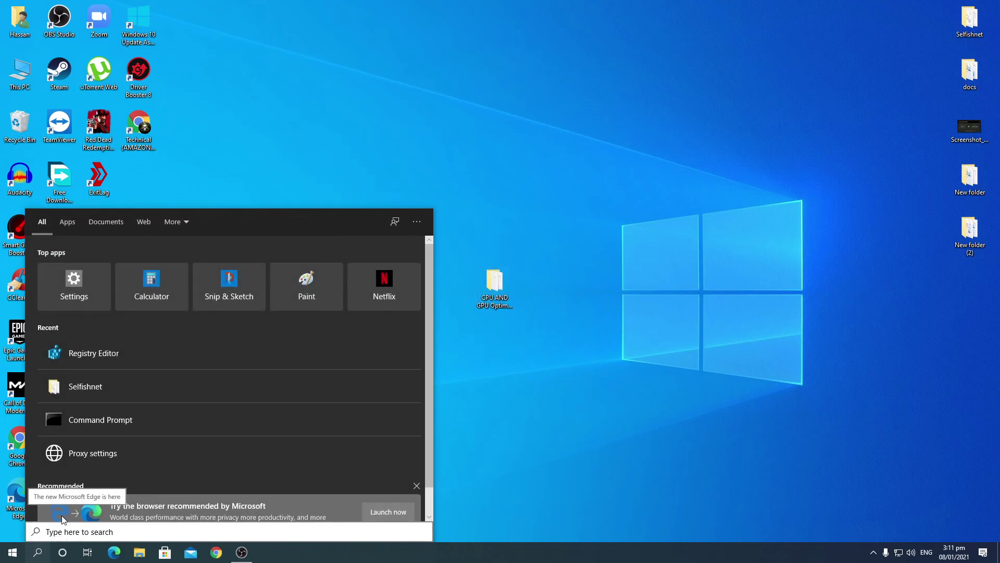
text(res)
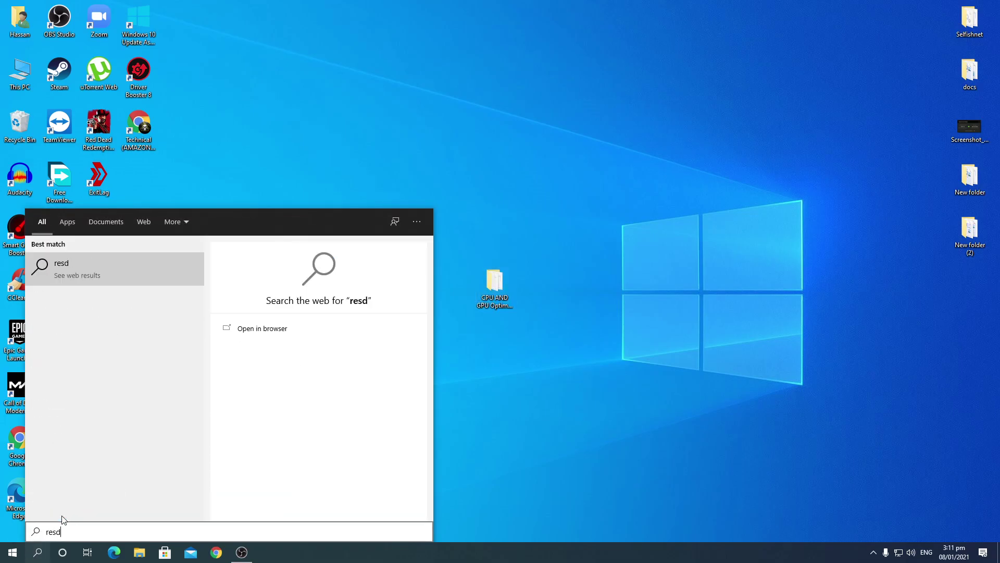
text(tore)
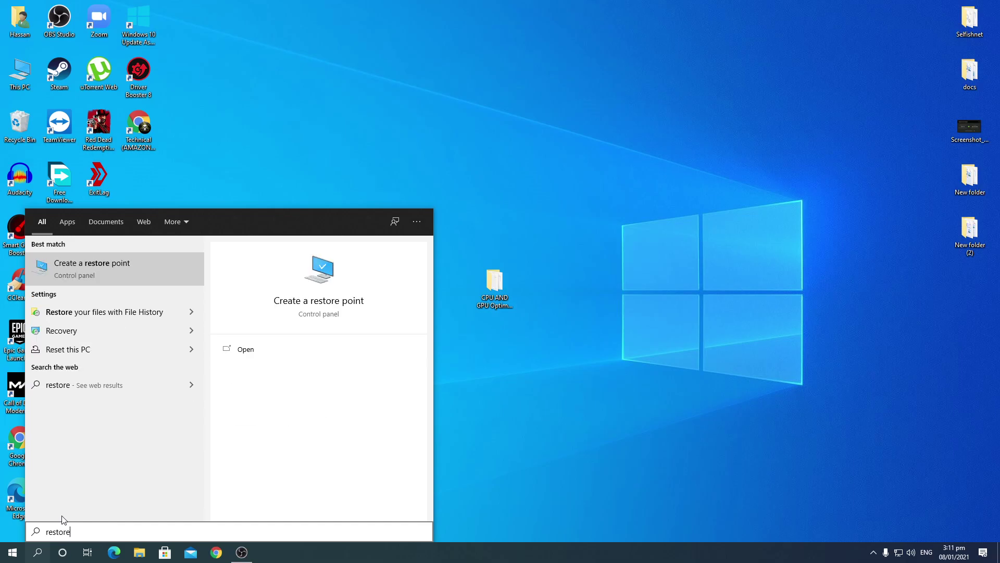
click(121, 272)
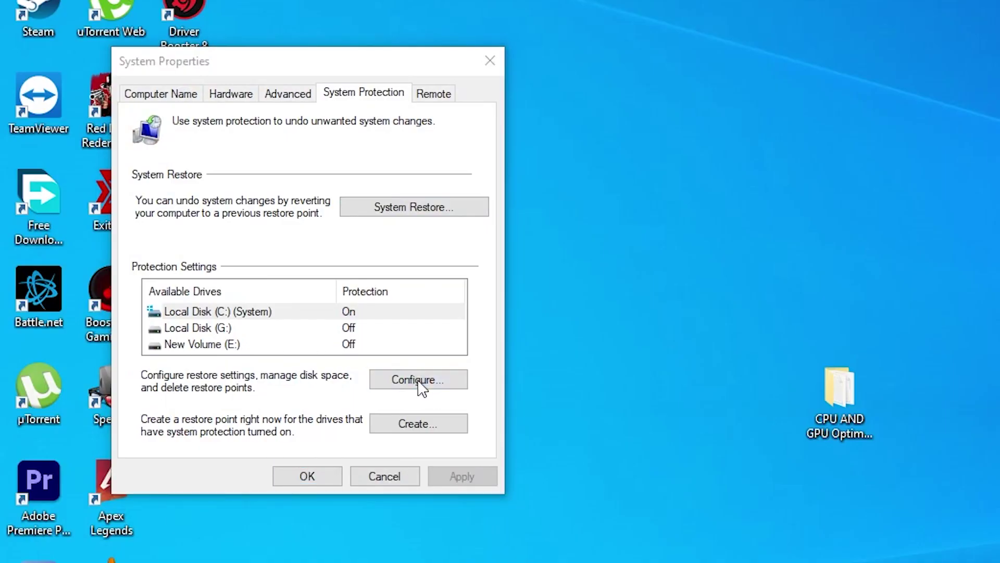
click(267, 278)
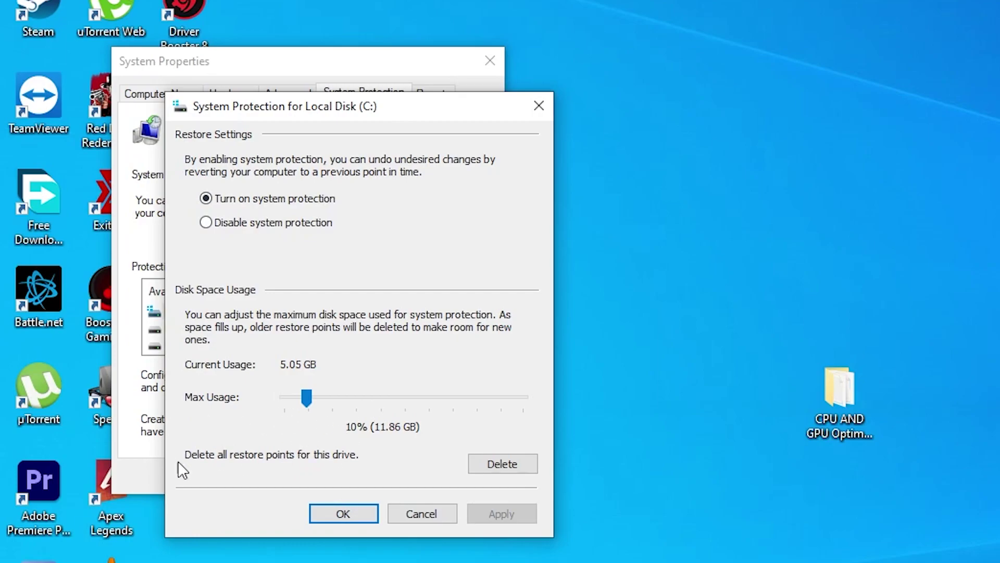
click(369, 513)
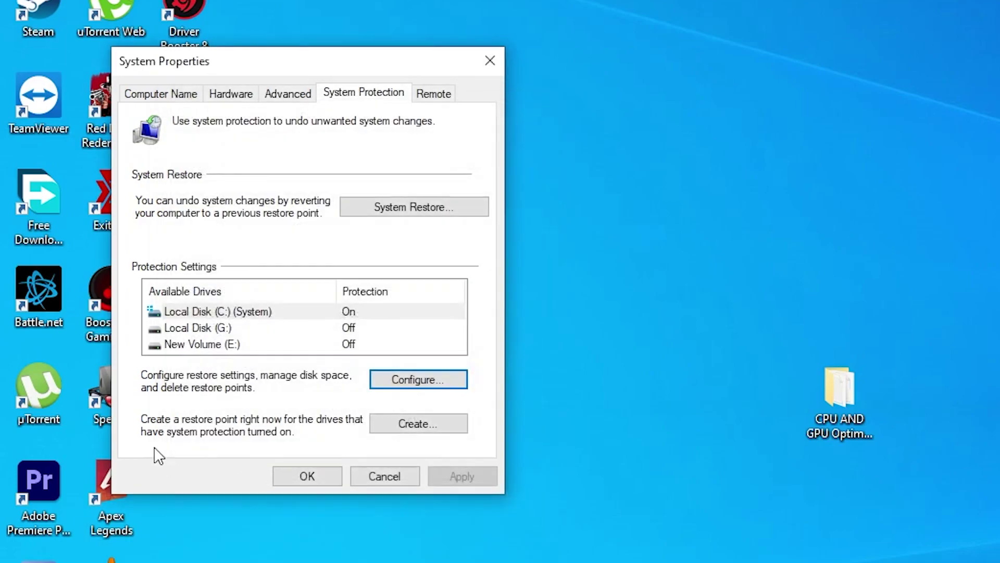
- Create a system restore point described as "windows 10" and close the System Properties dialog
click(405, 432)
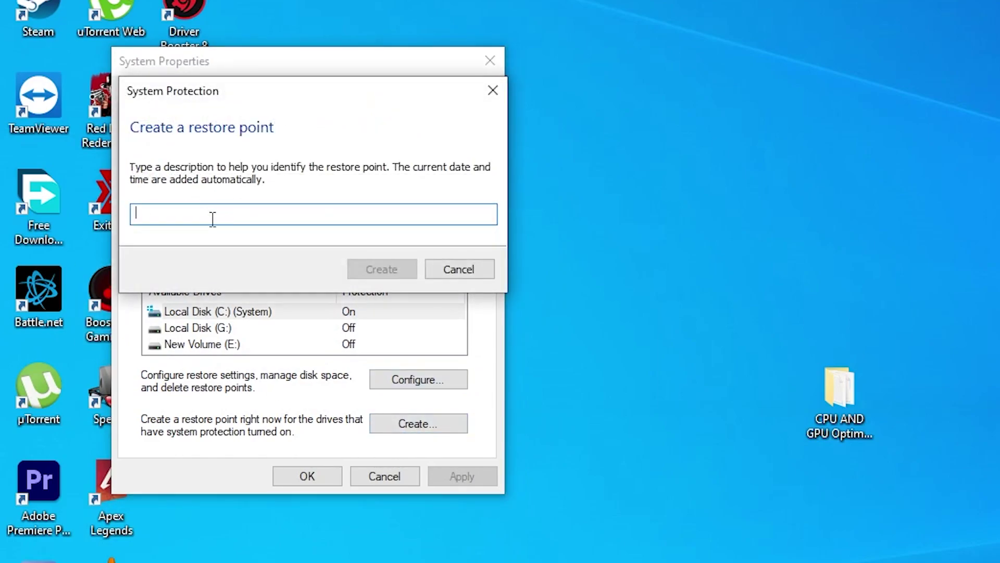
text(windows 1-)
key(BackSpace)
text(0)
click(360, 269)
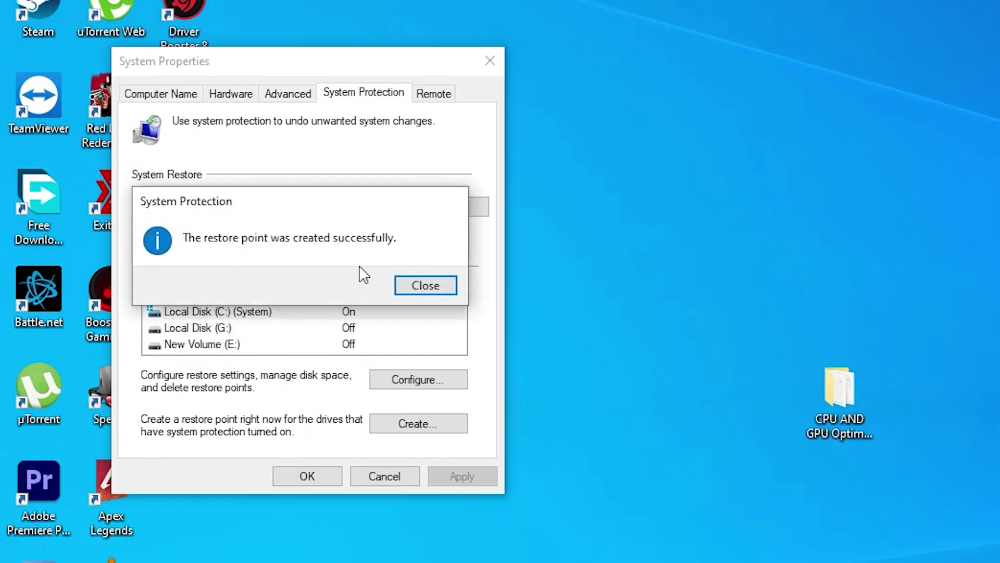
click(415, 287)
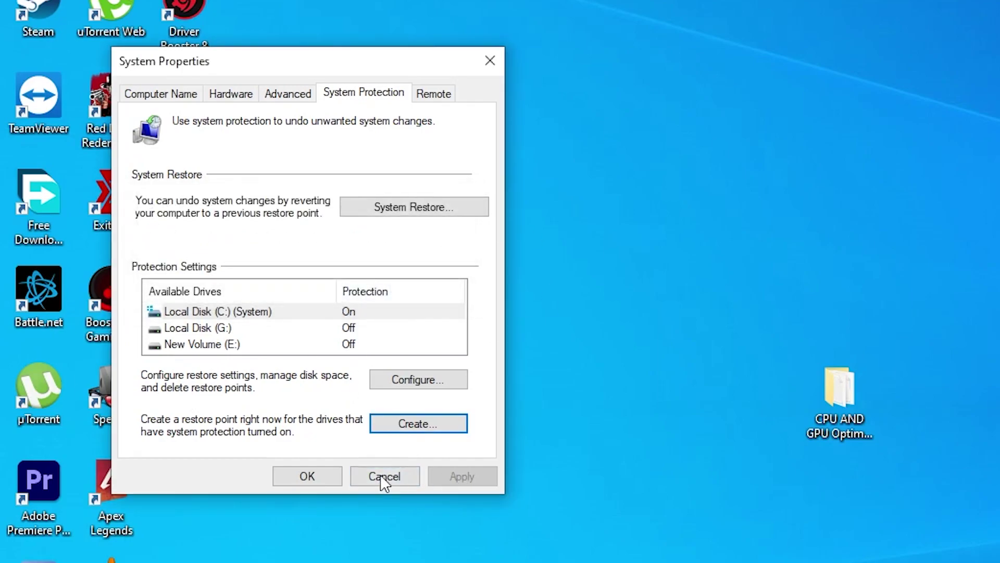
click(313, 476)
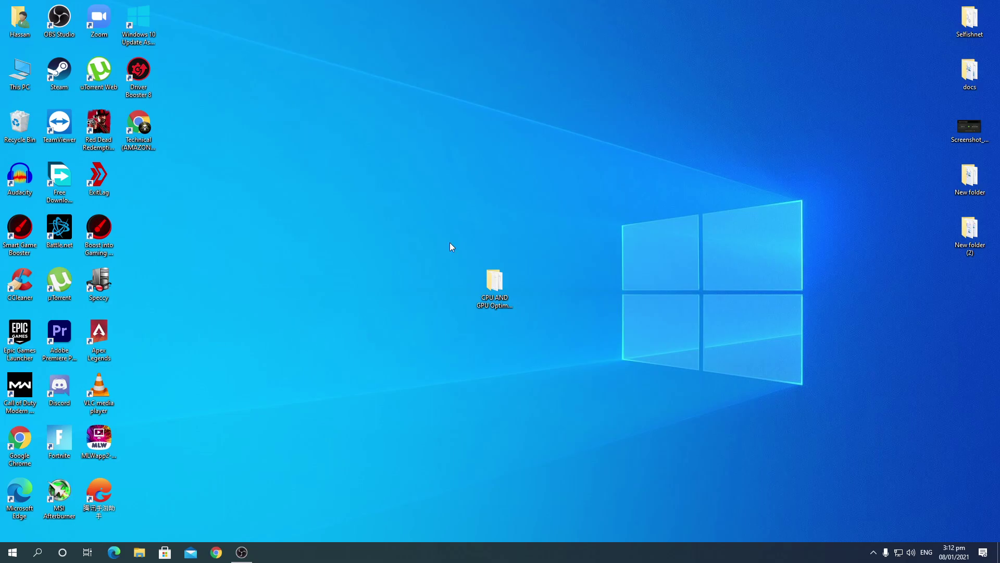
- Run all batch files in the optimization pack's Windows Useless Program Disable folder as administrator
drag(494, 284, 315, 158)
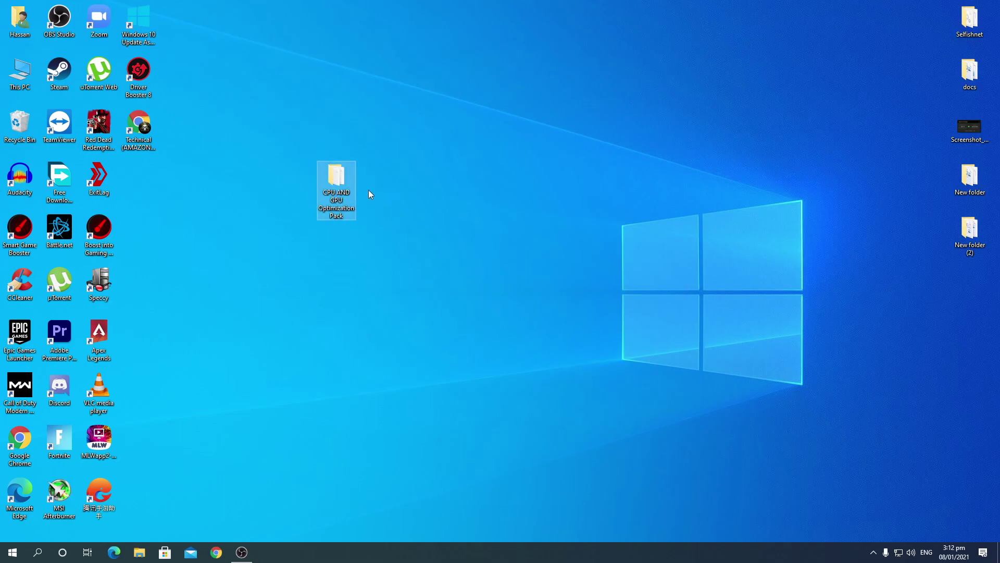
double_click(339, 177)
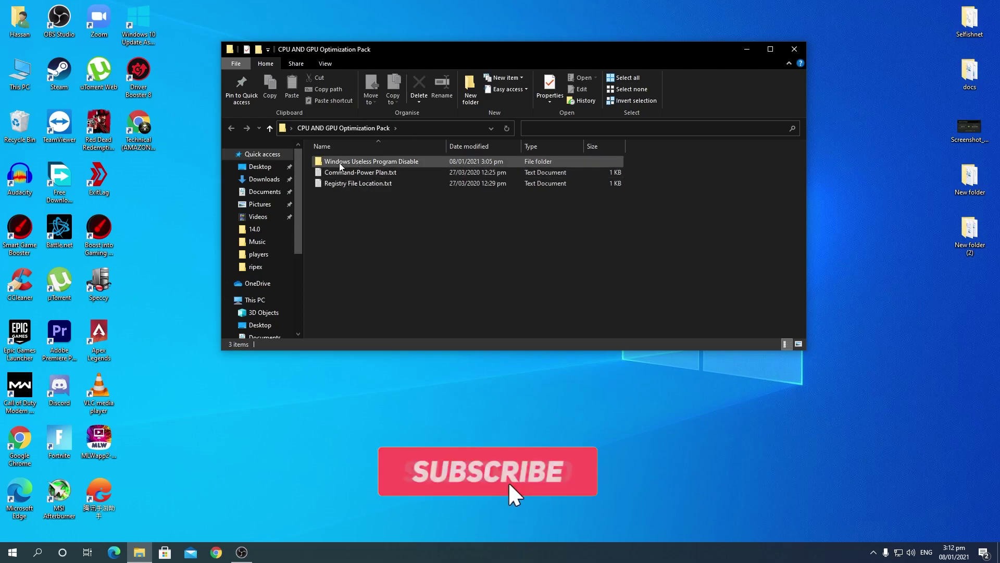
double_click(436, 162)
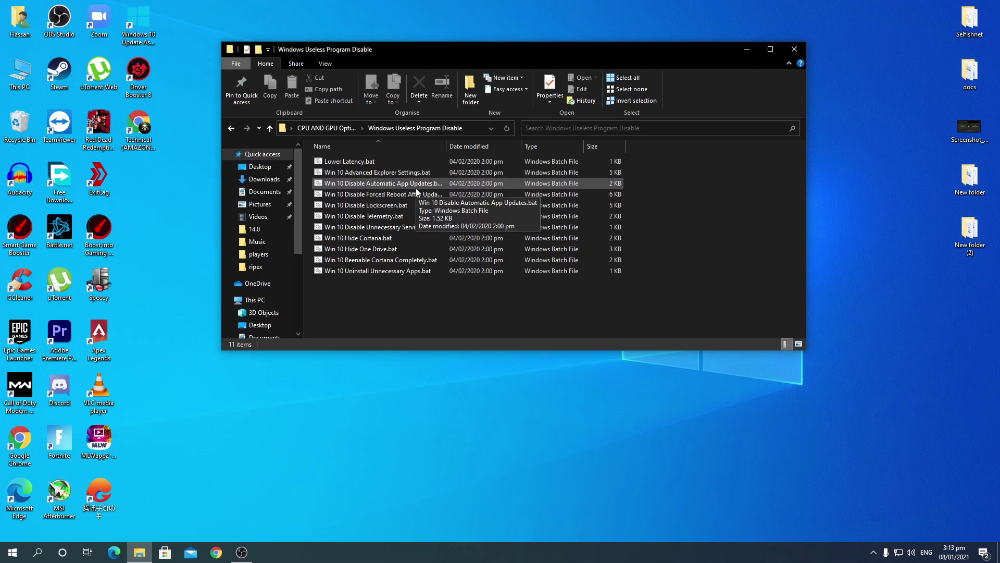
drag(342, 286, 342, 154)
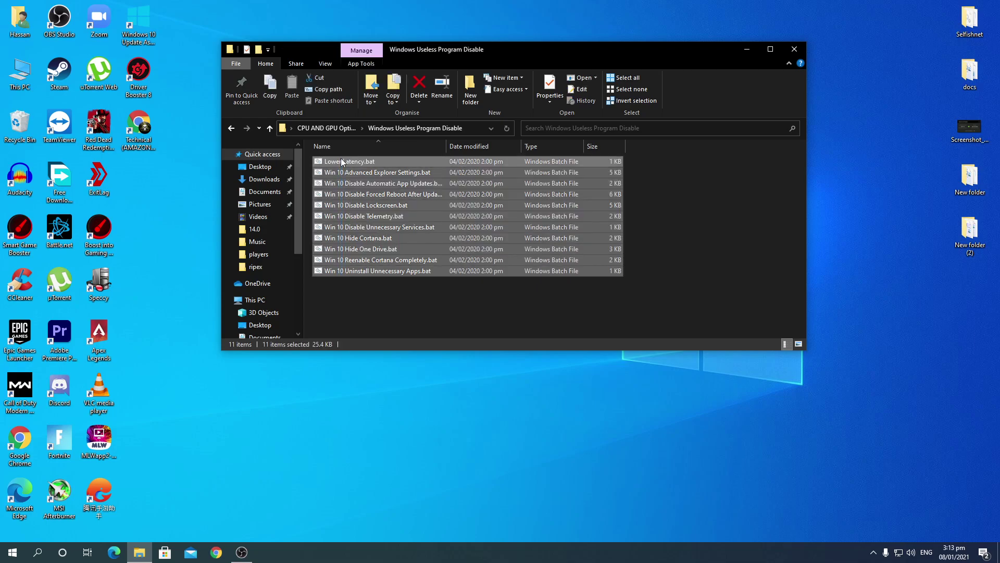
right_click(338, 165)
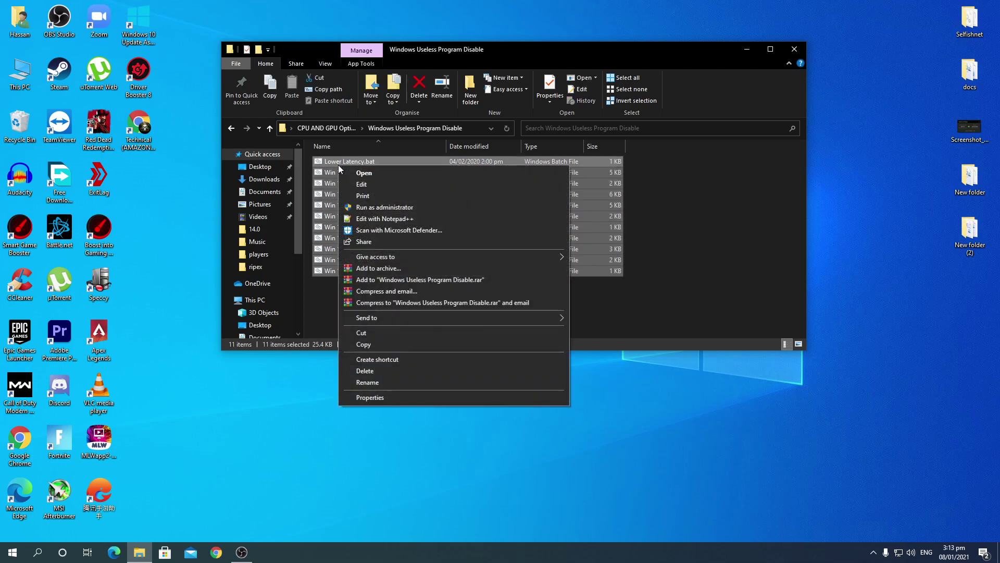
click(384, 208)
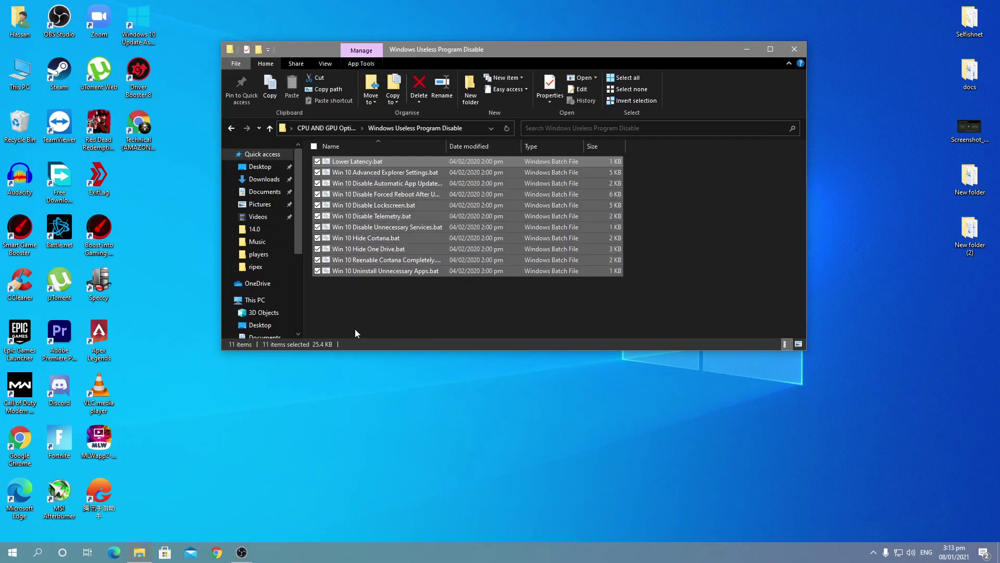
- Copy the powercfg -duplicatescheme command from Command-Power Plan.txt in the CPU AND GPU Optimization Pack folder
click(230, 126)
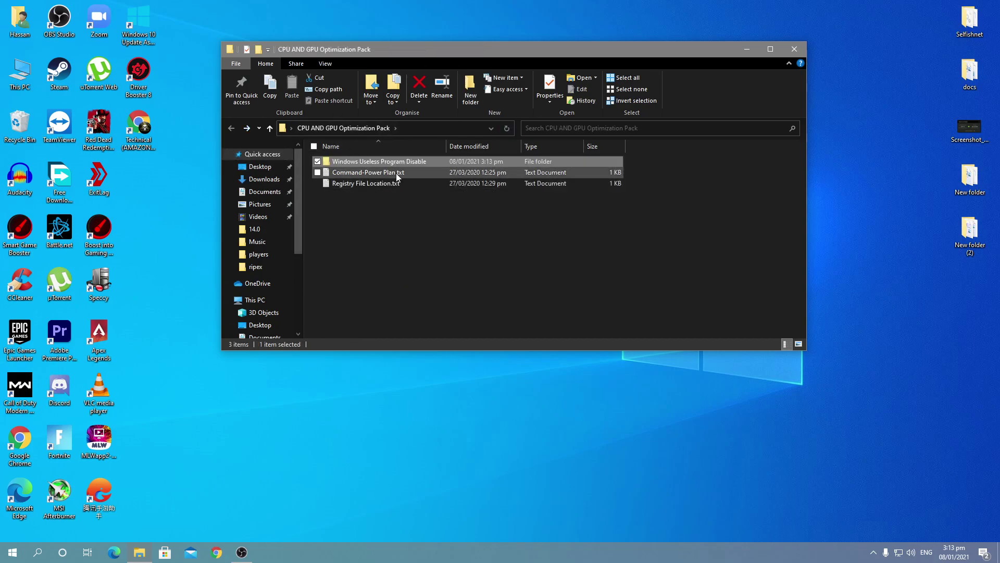
click(365, 191)
double_click(399, 177)
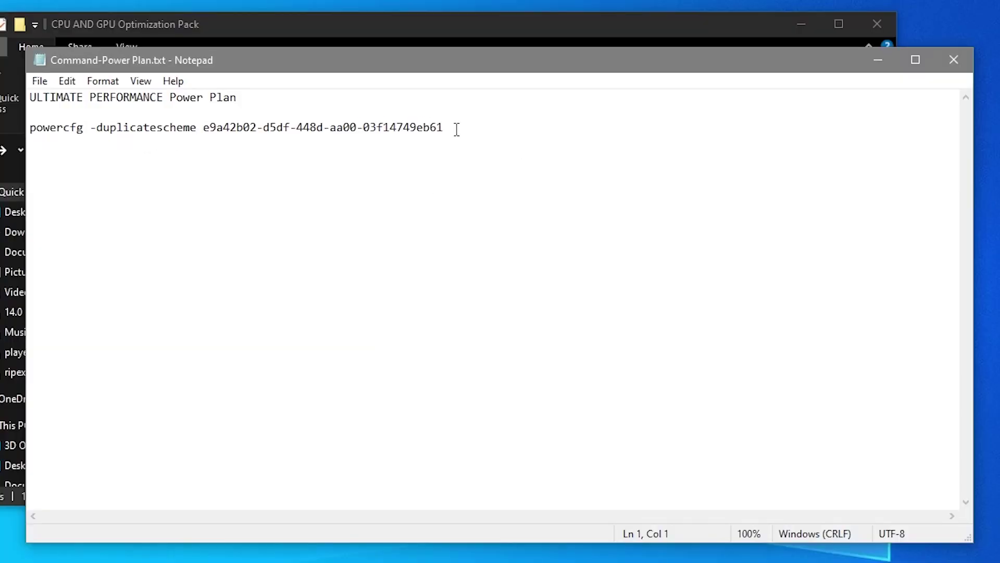
drag(457, 129, 31, 128)
right_click(53, 130)
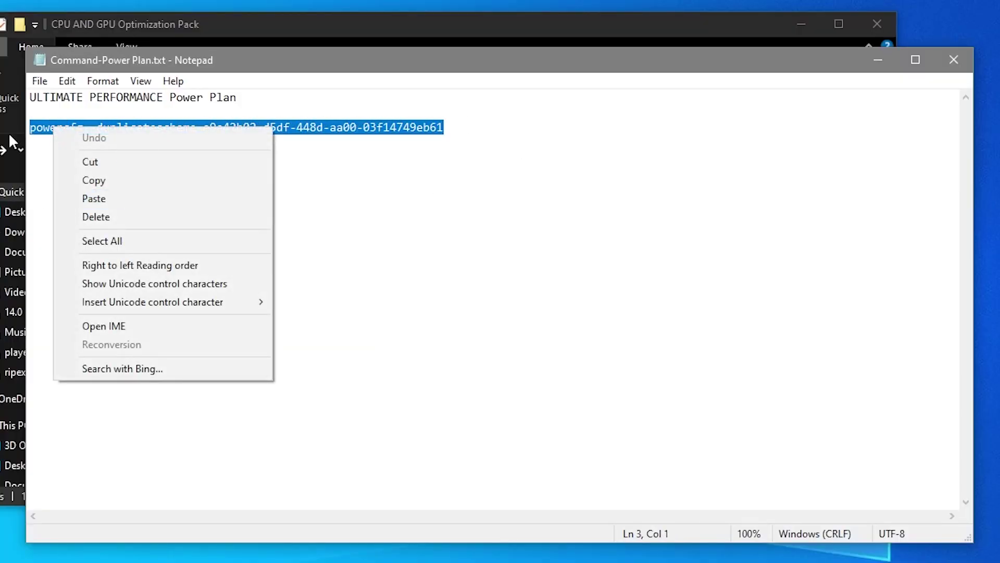
click(127, 181)
- Run powercfg -duplicatescheme e9a42b02-d5df-448d-aa00-03f14749eb61 in an administrator Command Prompt, and close it together with the command text file
click(37, 552)
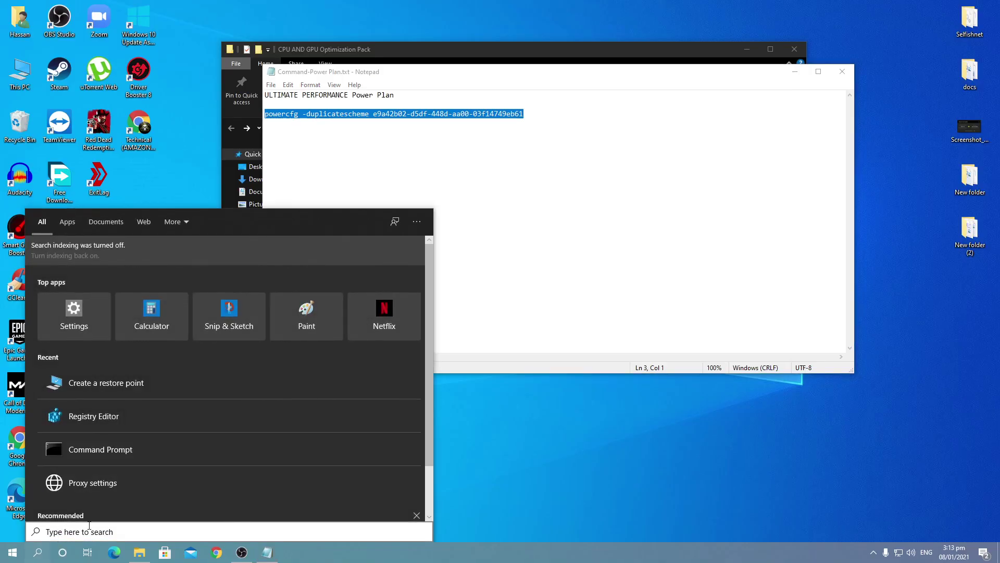
right_click(97, 451)
click(146, 442)
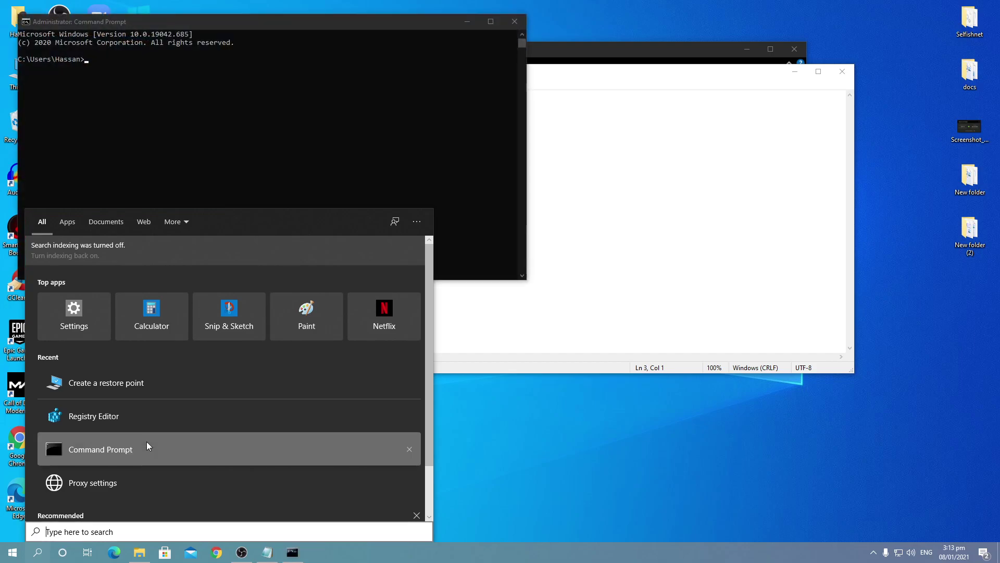
right_click(149, 89)
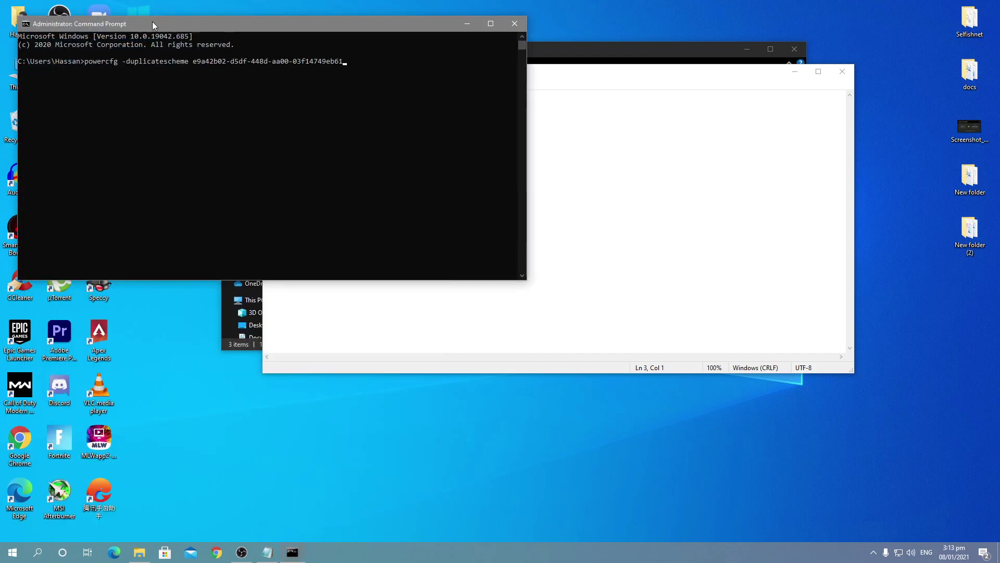
drag(152, 20, 287, 54)
key(Return)
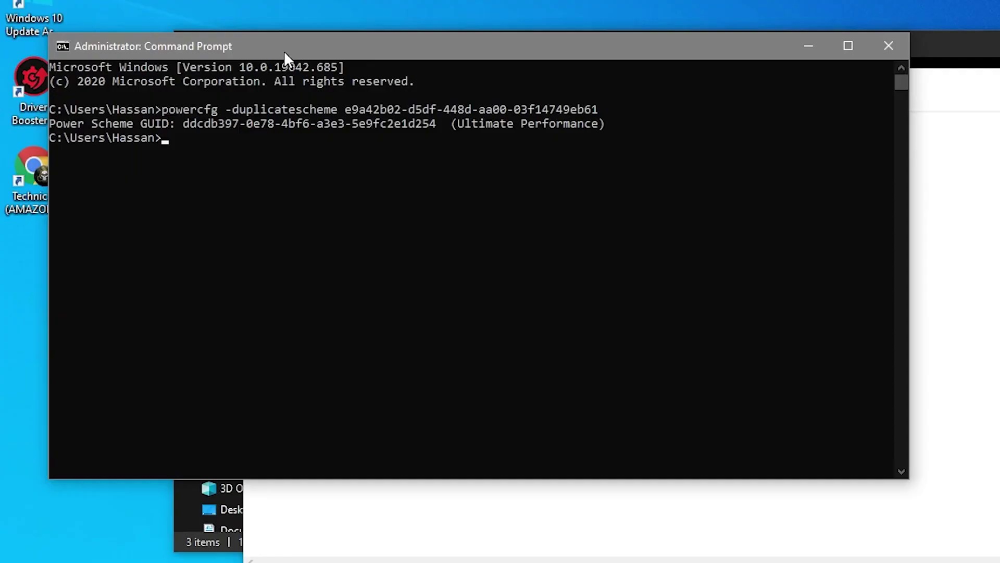
drag(453, 123, 607, 130)
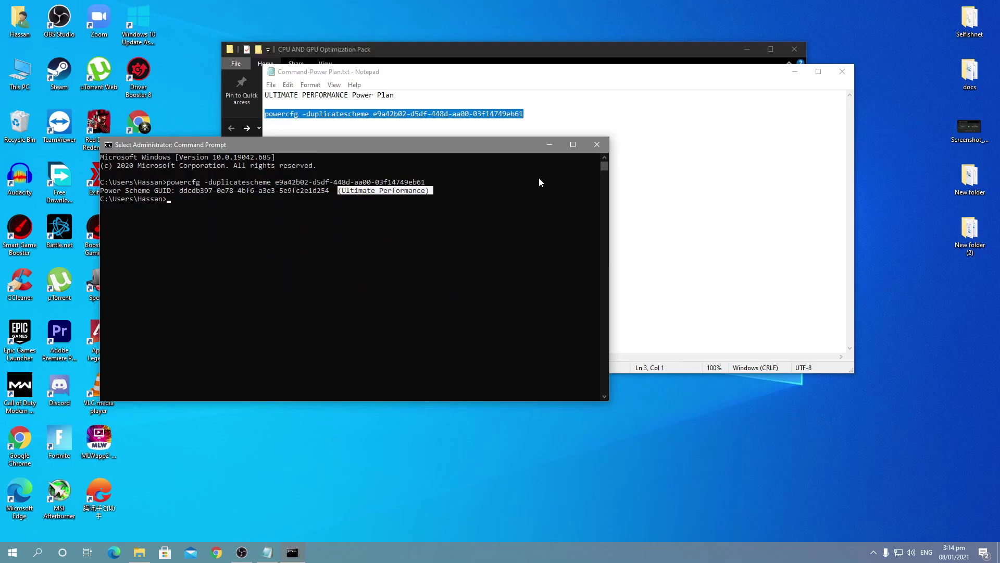
click(597, 146)
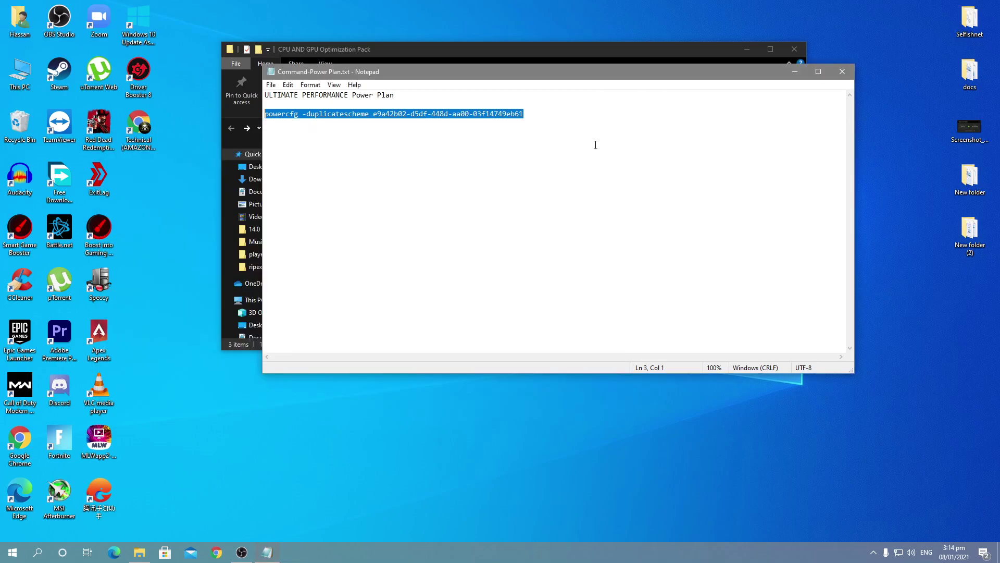
click(841, 72)
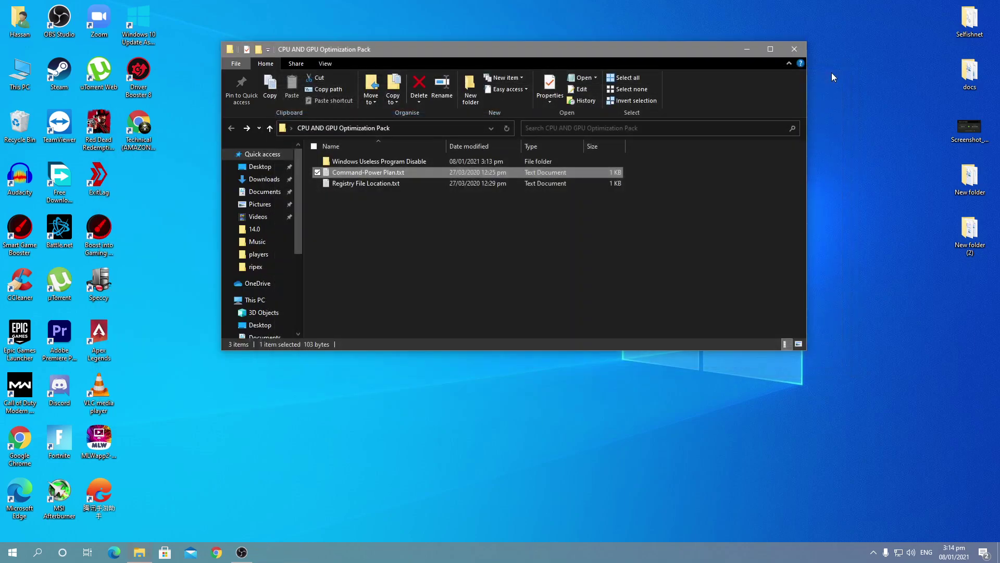
- Copy the path Computer\HKEY_LOCAL_MACHINE\SYSTEM\CurrentControlSet\Services\TimeBrokerSvc from Registry File Location.txt
double_click(341, 183)
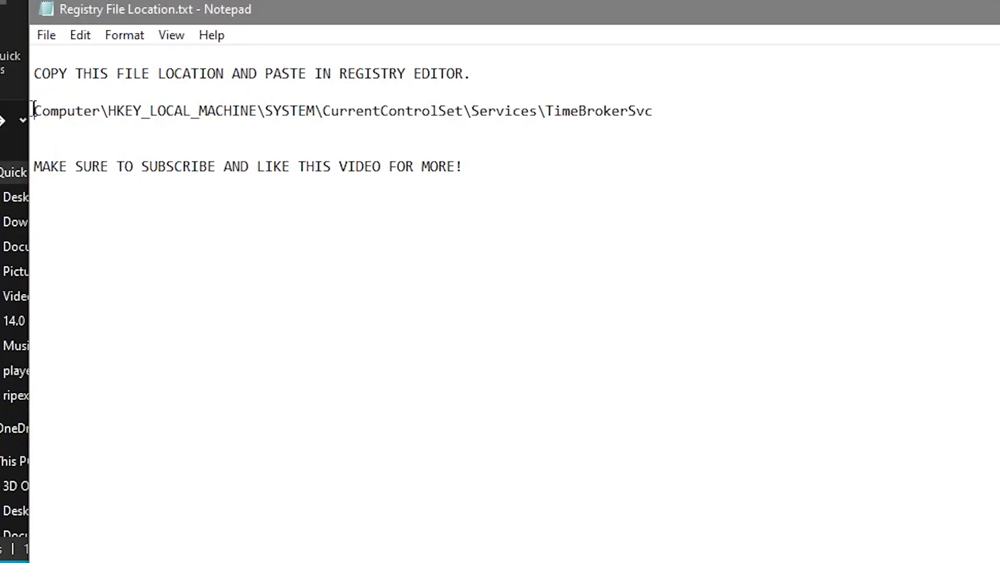
drag(265, 123, 623, 123)
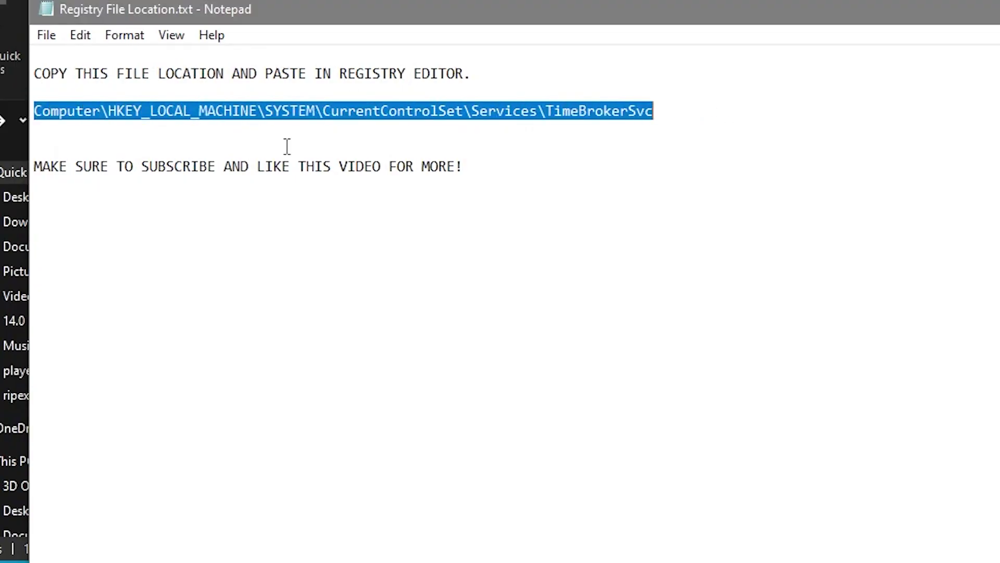
right_click(311, 112)
click(390, 178)
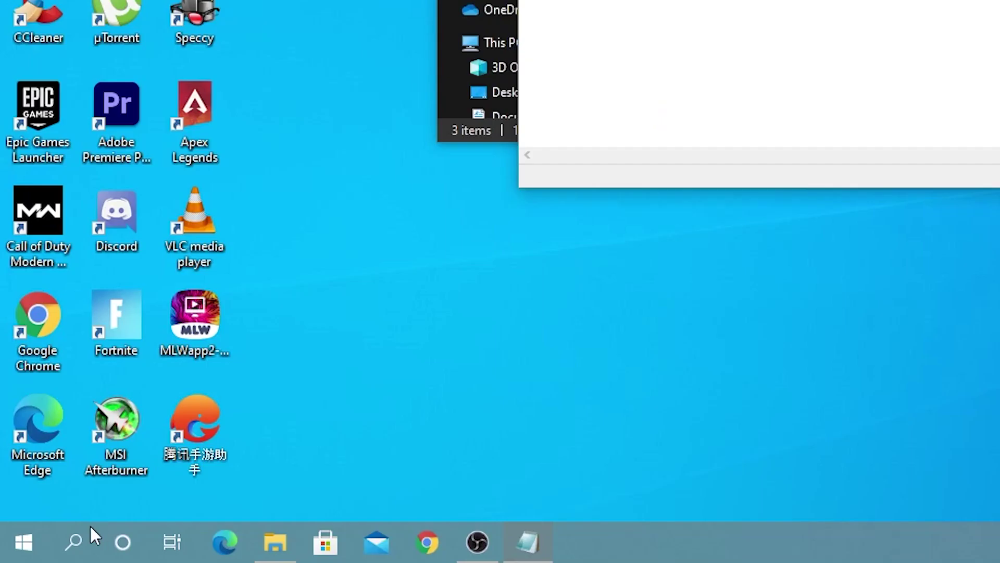
- Open the Registry Editor by entering regedit in the Run dialog
click(73, 543)
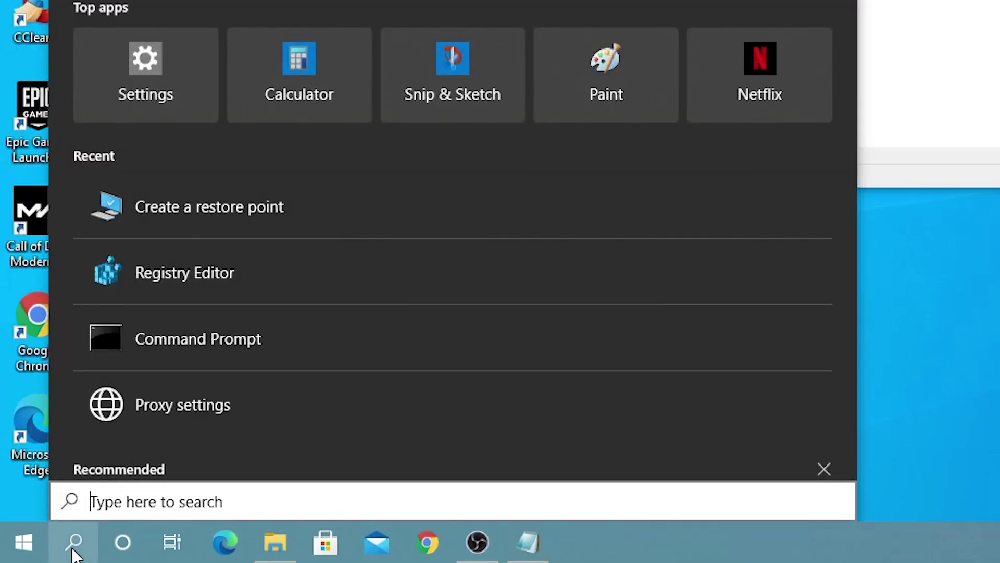
text(run)
key(Return)
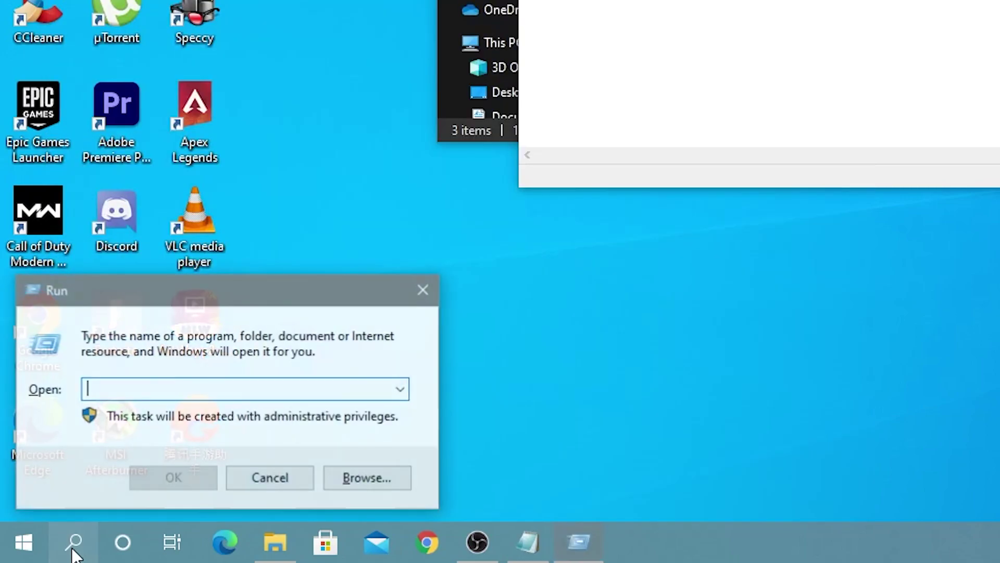
text(regedit)
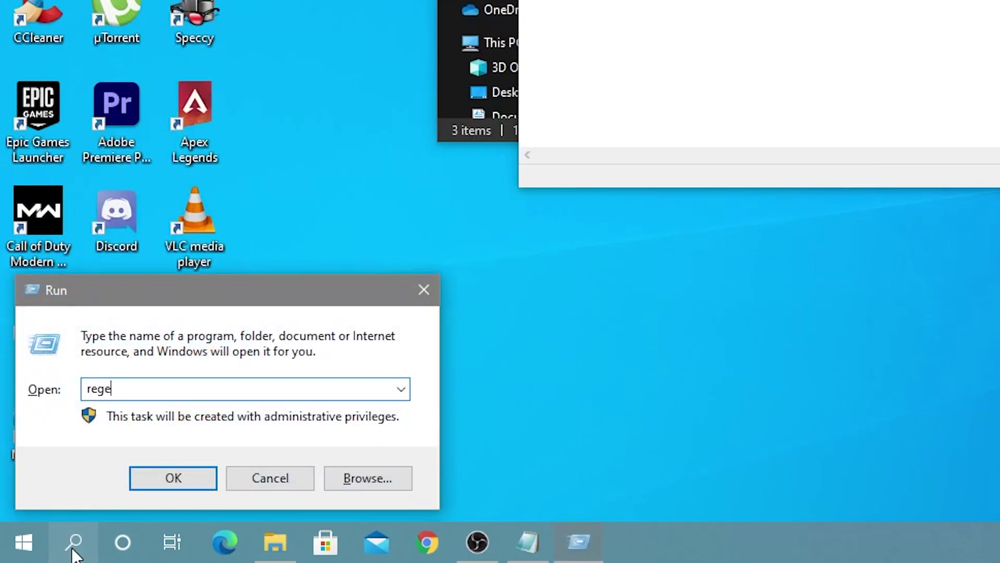
key(Return)
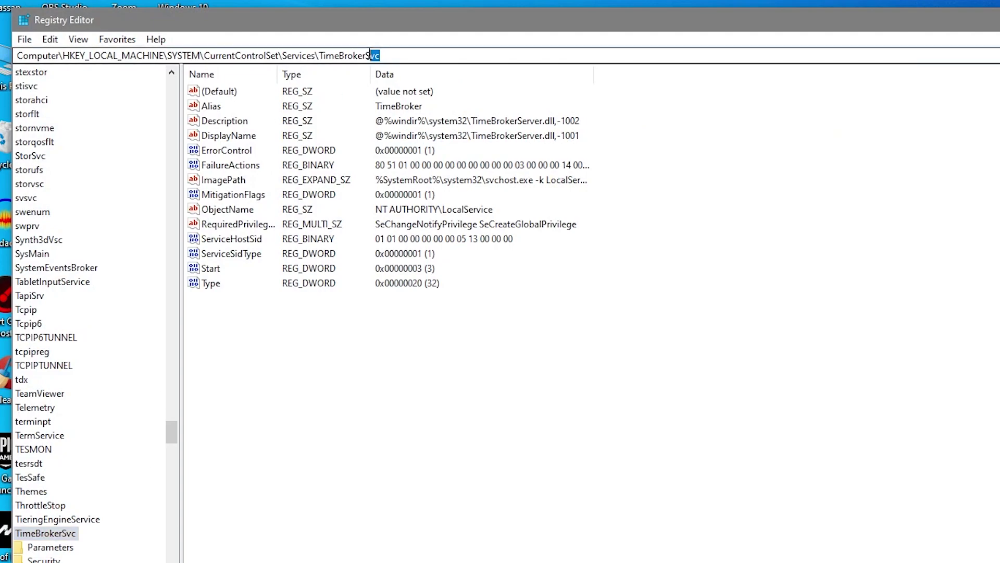
- Go to the TimeBrokerSvc key in the Registry Editor using the copied path Computer\HKEY_LOCAL_MACHINE\SYSTEM\CurrentControlSet\Services\TimeBrokerSvc
drag(381, 55, 16, 56)
right_click(38, 50)
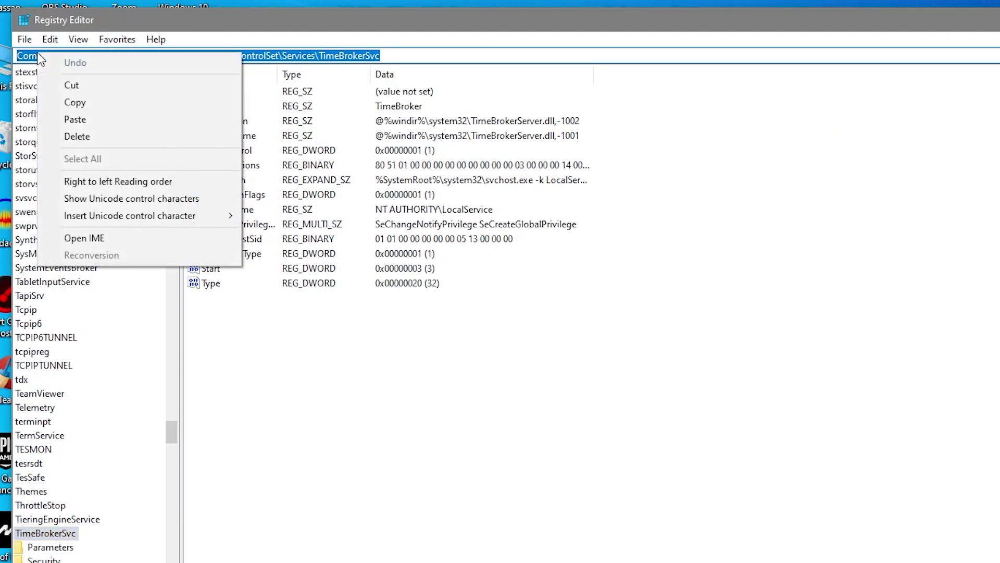
click(78, 117)
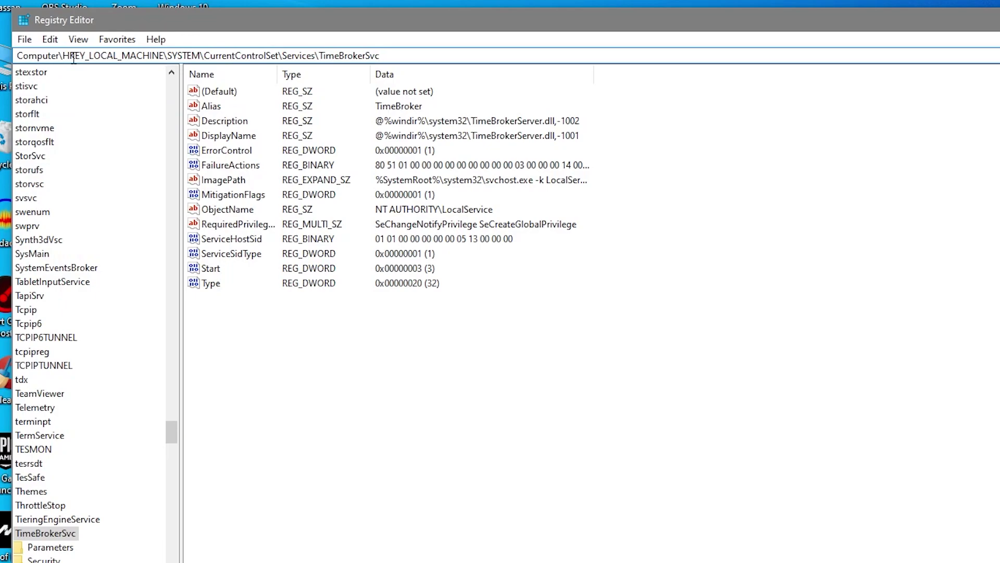
click(292, 294)
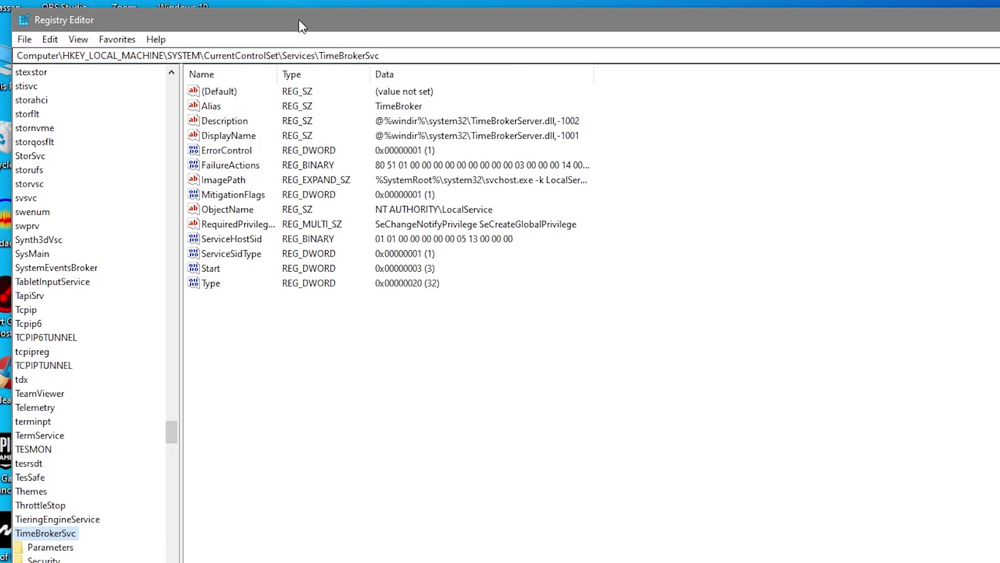
drag(303, 23, 475, 18)
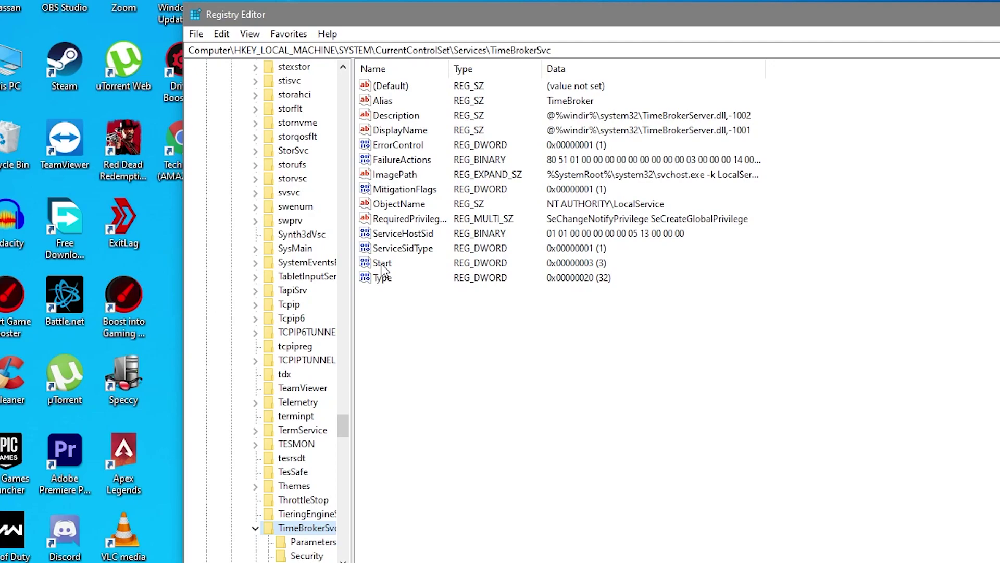
- Set the value data of the TimeBrokerSvc key's Start DWORD to 4 with the hexadecimal base
click(606, 263)
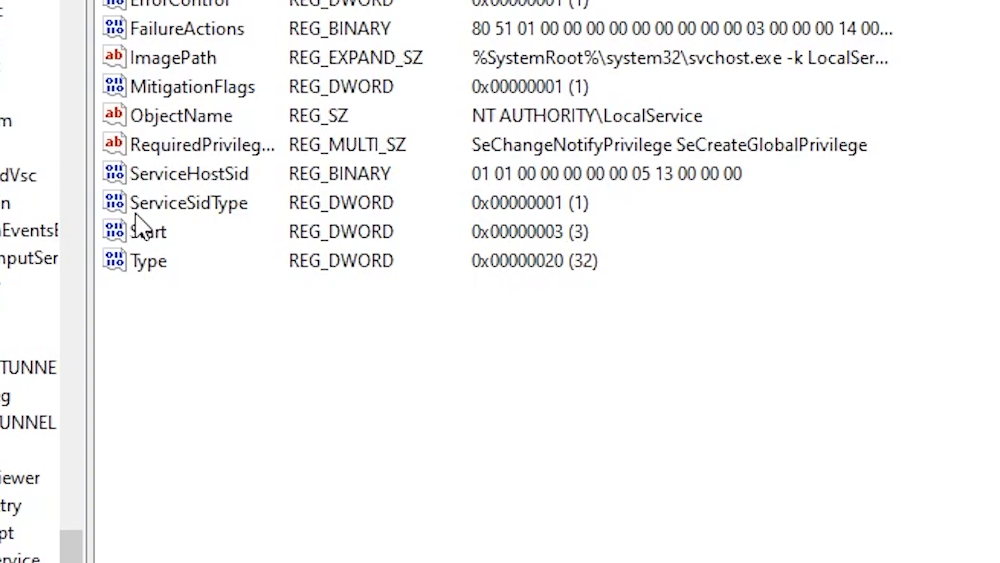
right_click(132, 234)
click(206, 255)
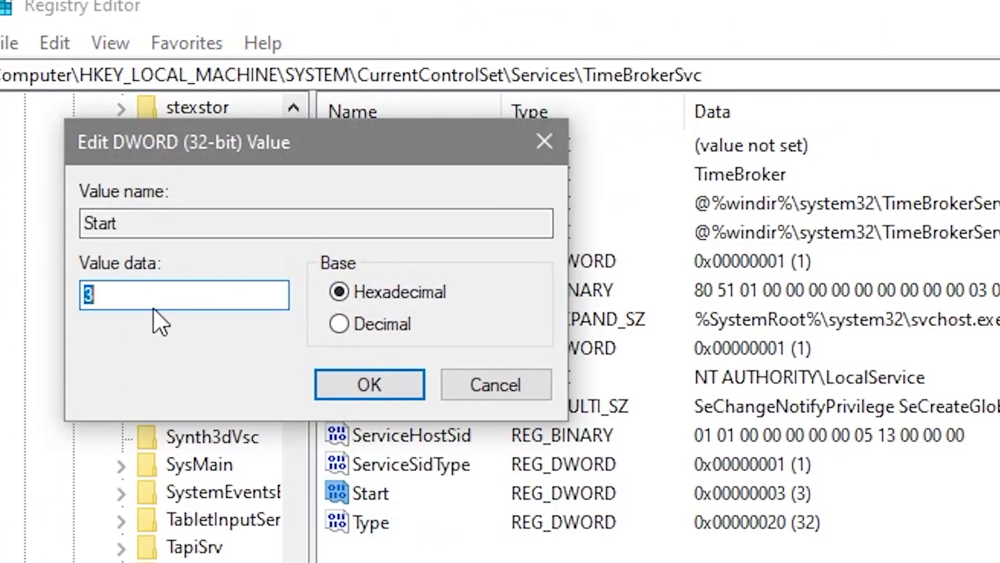
text(4)
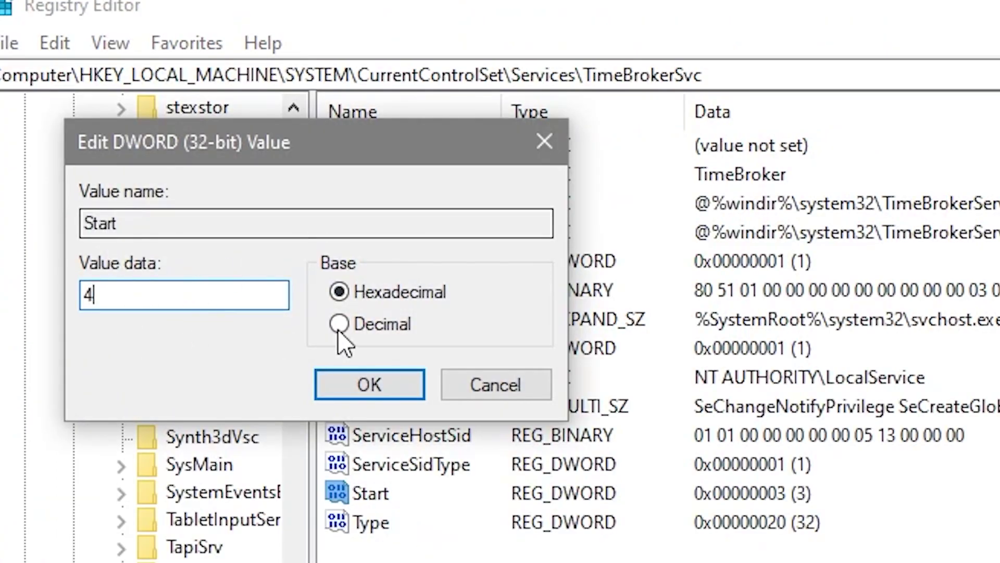
drag(201, 159, 600, 149)
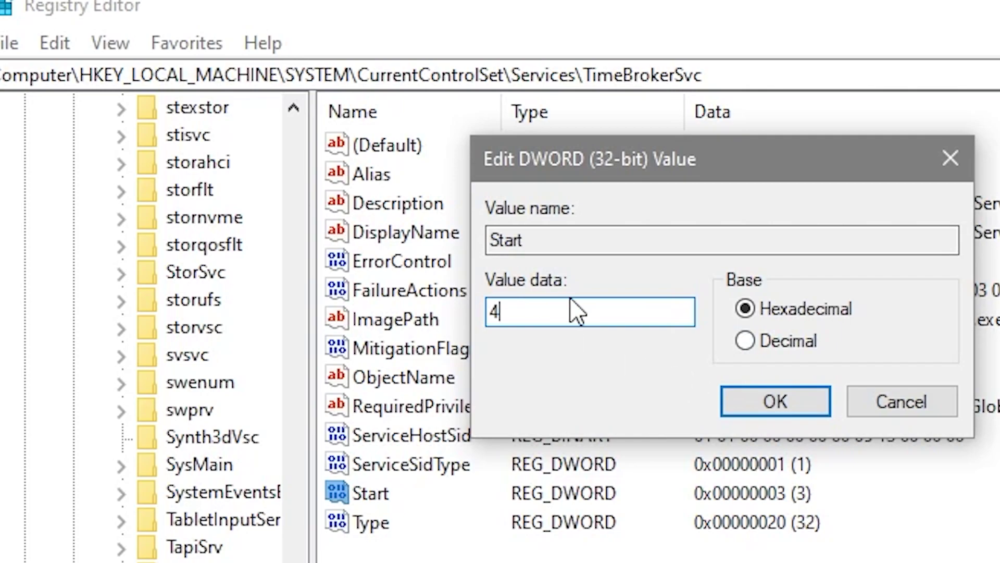
click(781, 403)
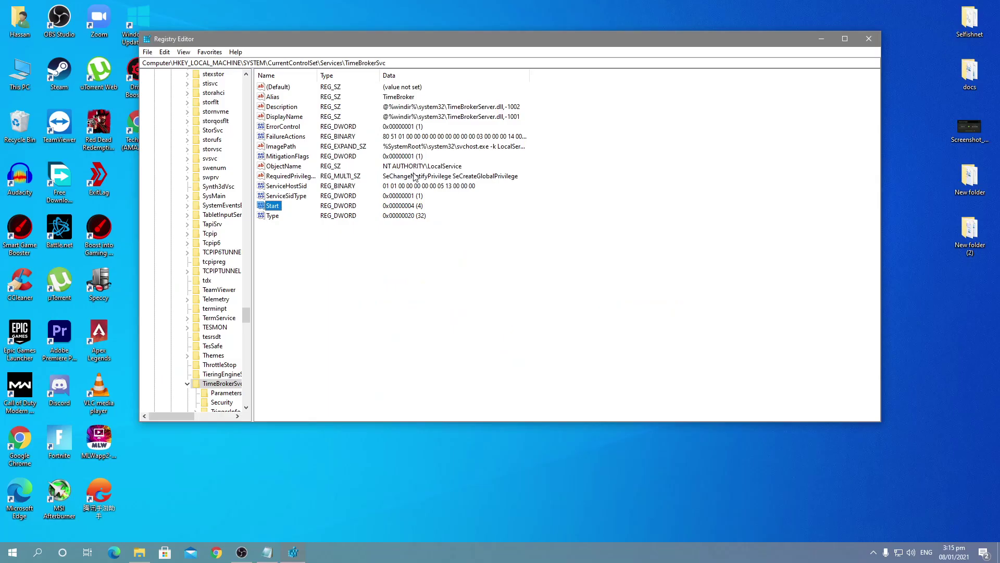
- Close the Registry Editor, Registry File Location.txt and the CPU AND GPU Optimization Pack folder
click(867, 41)
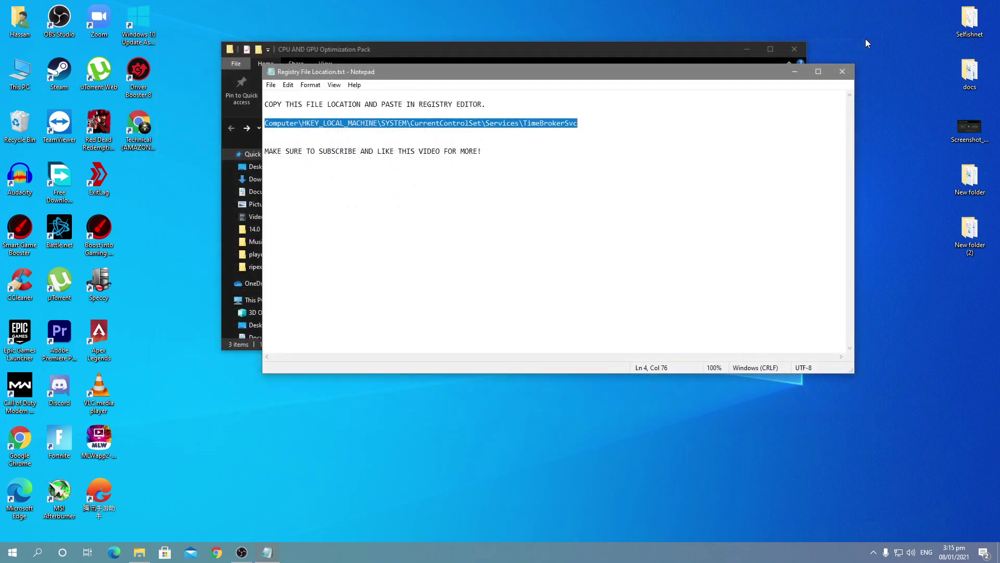
click(843, 71)
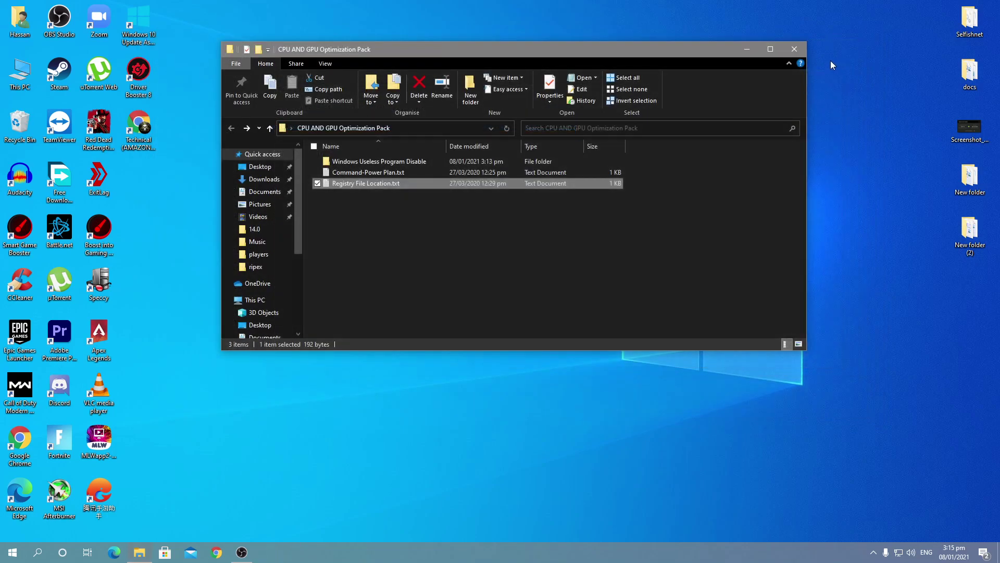
click(794, 48)
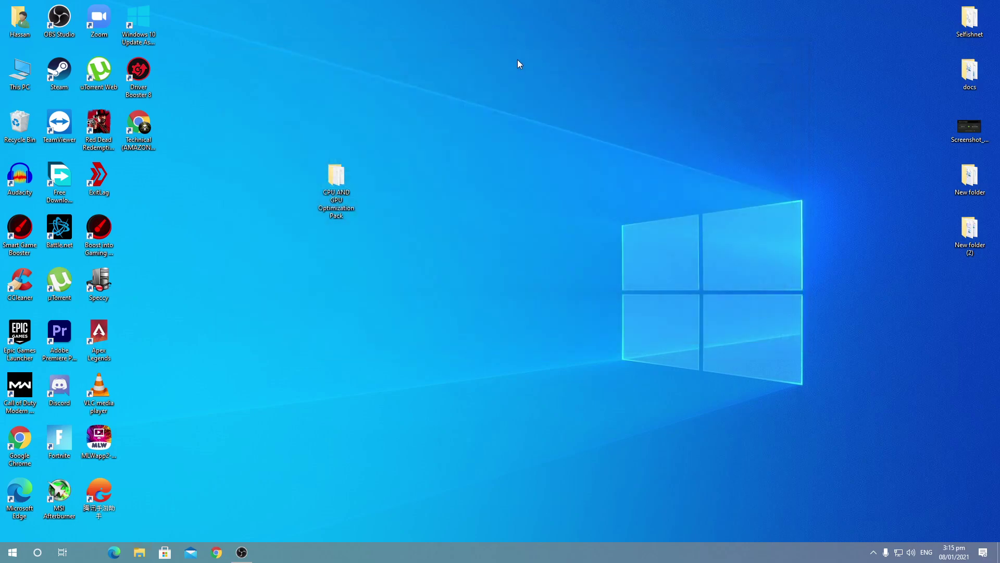
- Show the PC's About page with its system properties, and open Device Manager over it
right_click(19, 77)
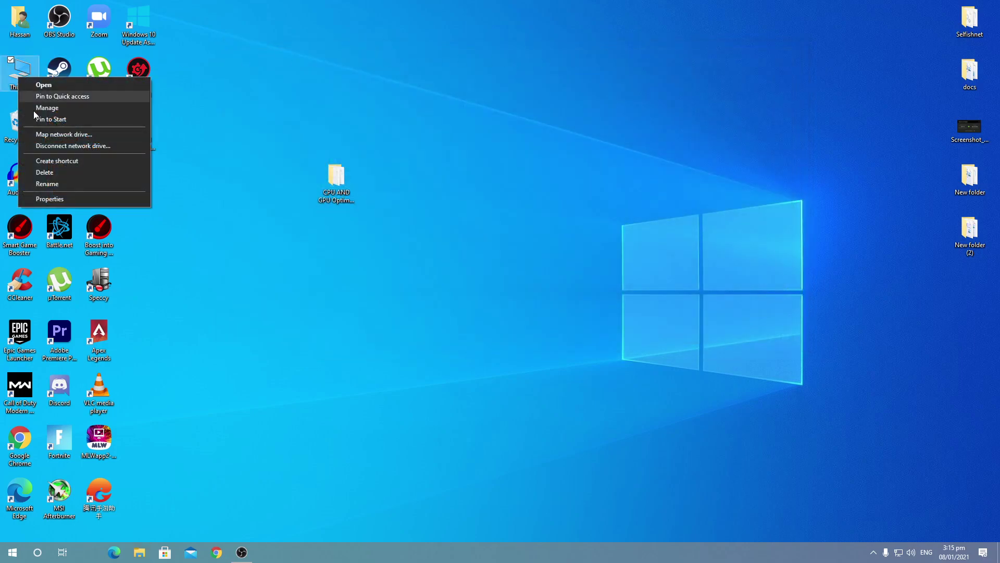
click(55, 202)
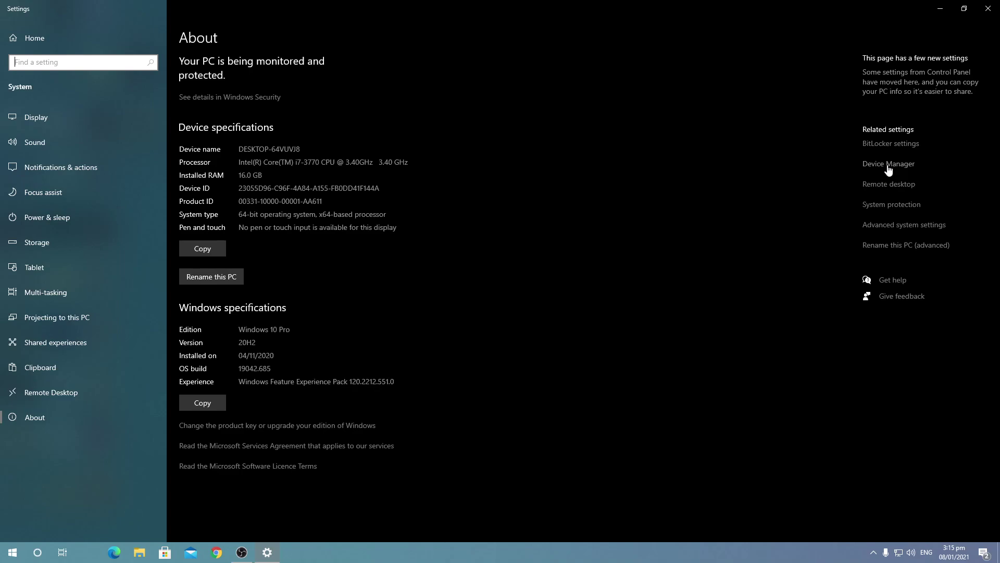
right_click(12, 552)
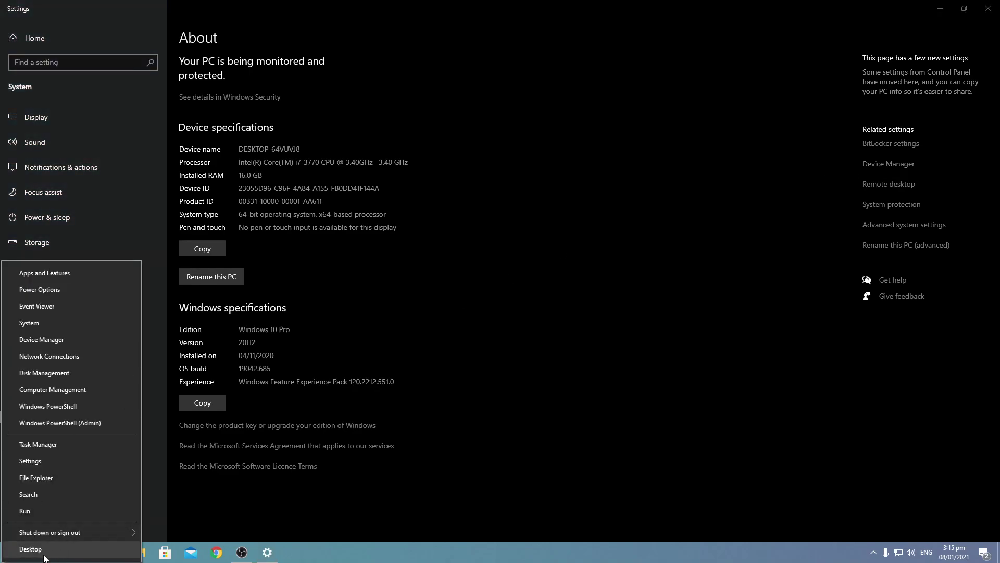
key(Escape)
right_click(12, 553)
click(41, 339)
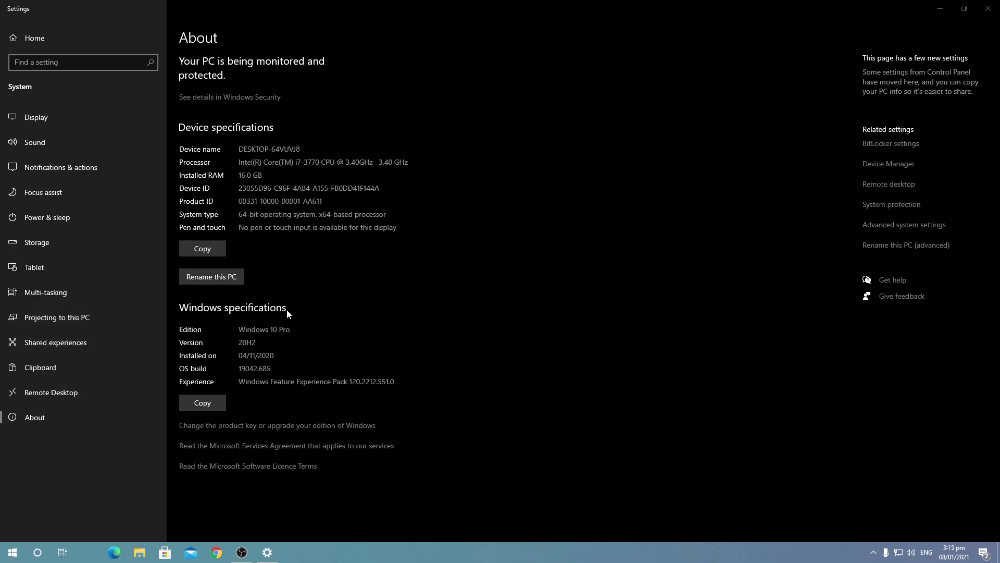
drag(135, 31, 293, 41)
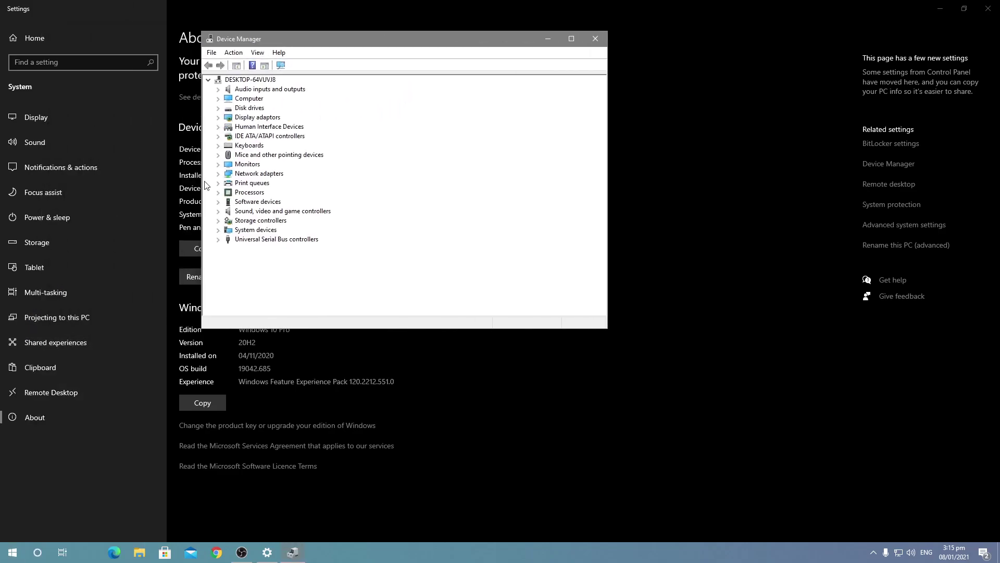
- Disable the High precision event timer under System devices, and close Device Manager and the Settings window
click(214, 231)
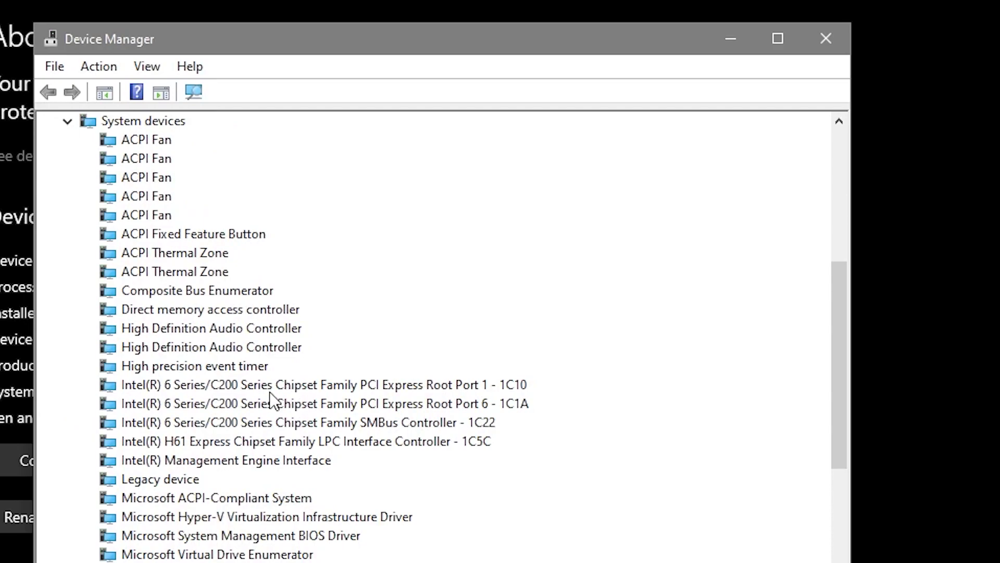
scroll(263, 412, down, 3)
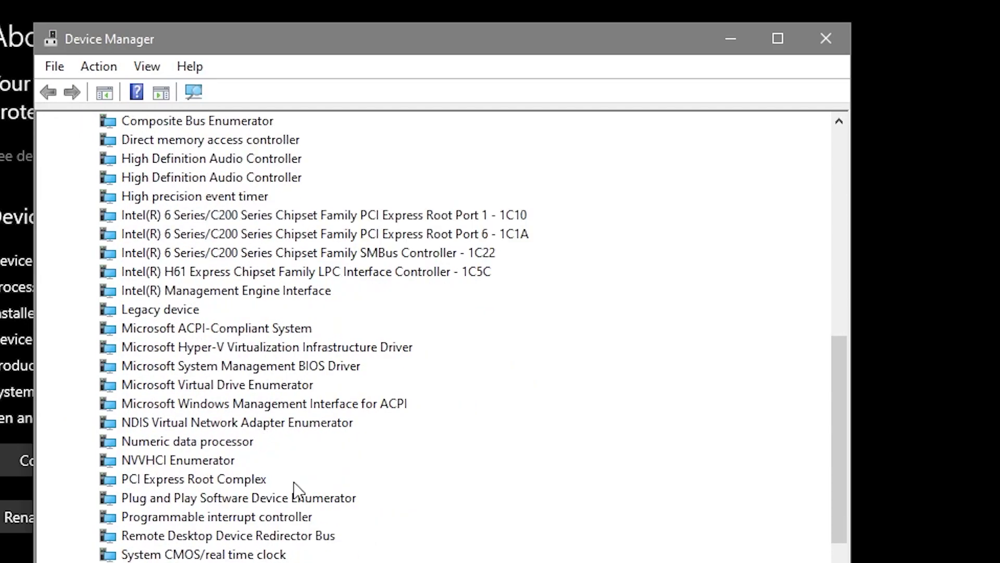
scroll(320, 424, up, 1)
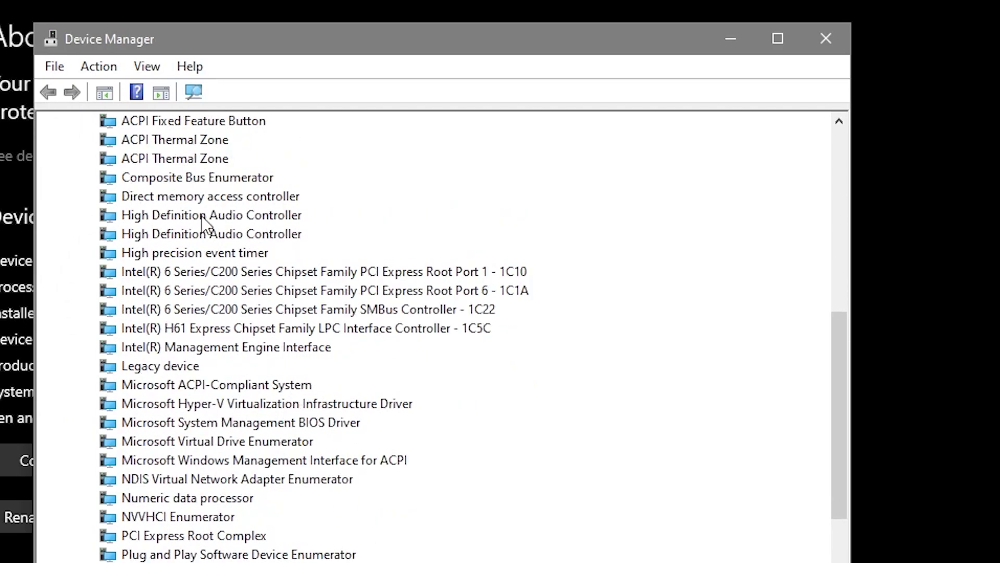
right_click(214, 259)
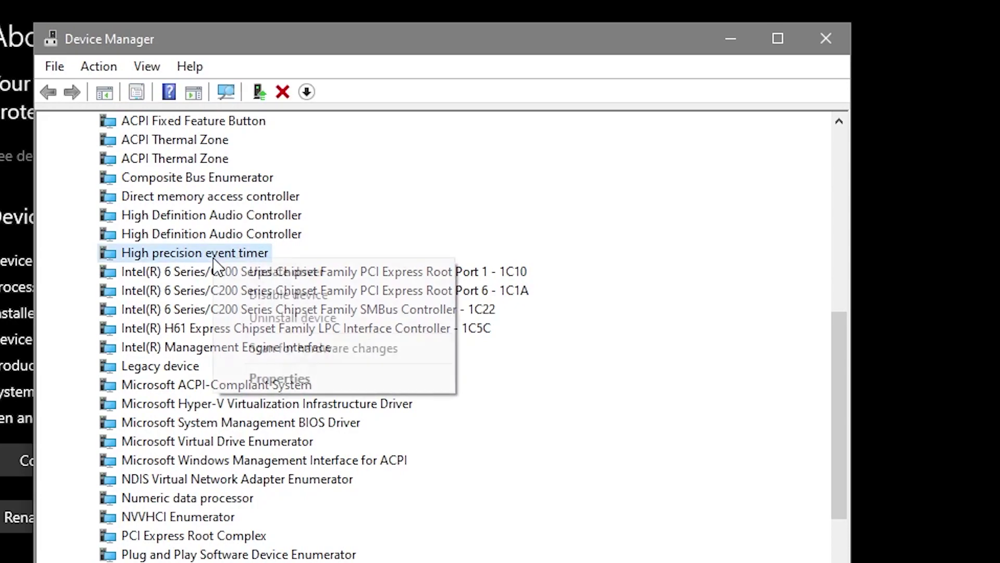
click(268, 292)
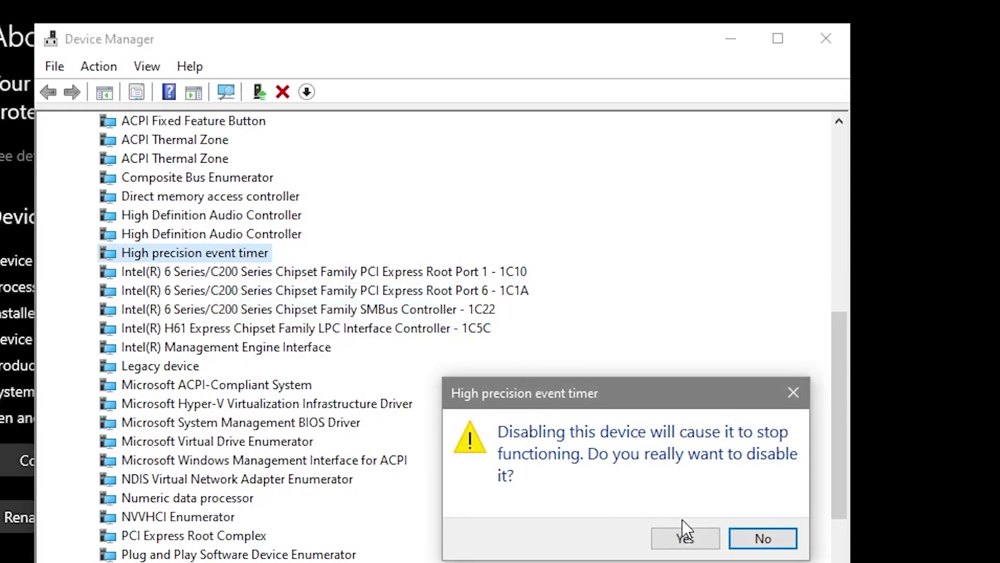
click(684, 535)
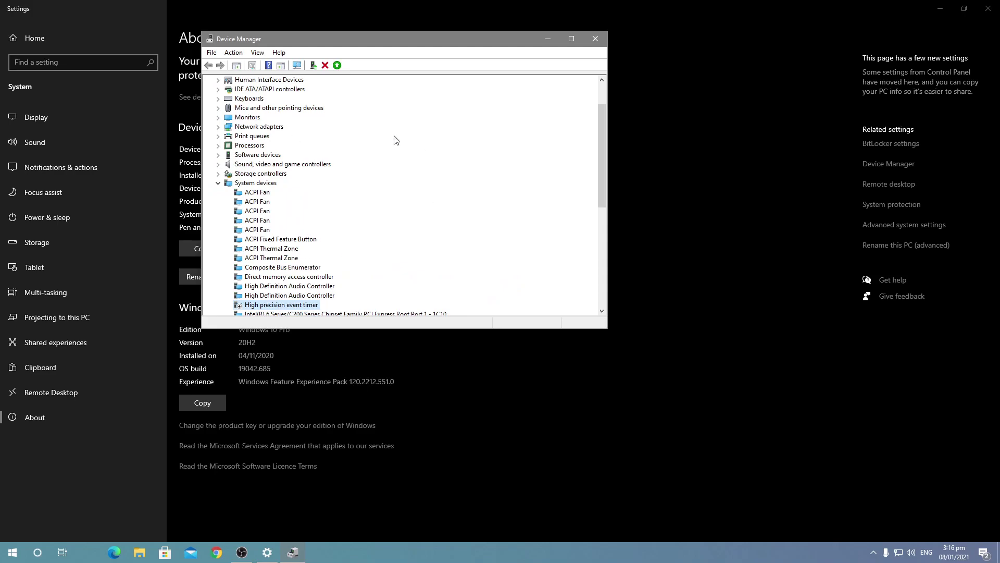
click(596, 39)
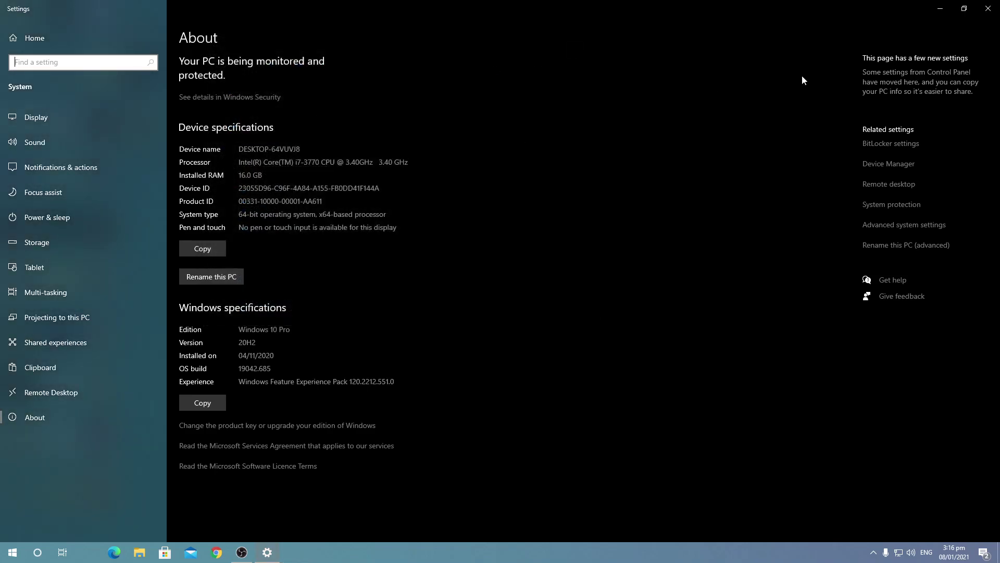
click(988, 8)
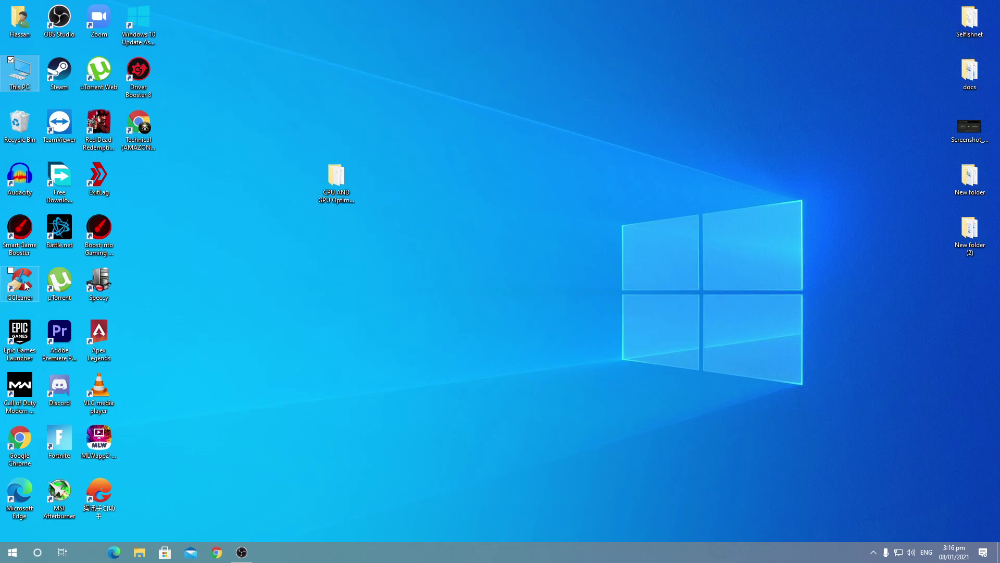
- View the install folder of Call of Duty Modern Warfare through its desktop shortcut's properties, and close both windows
click(15, 398)
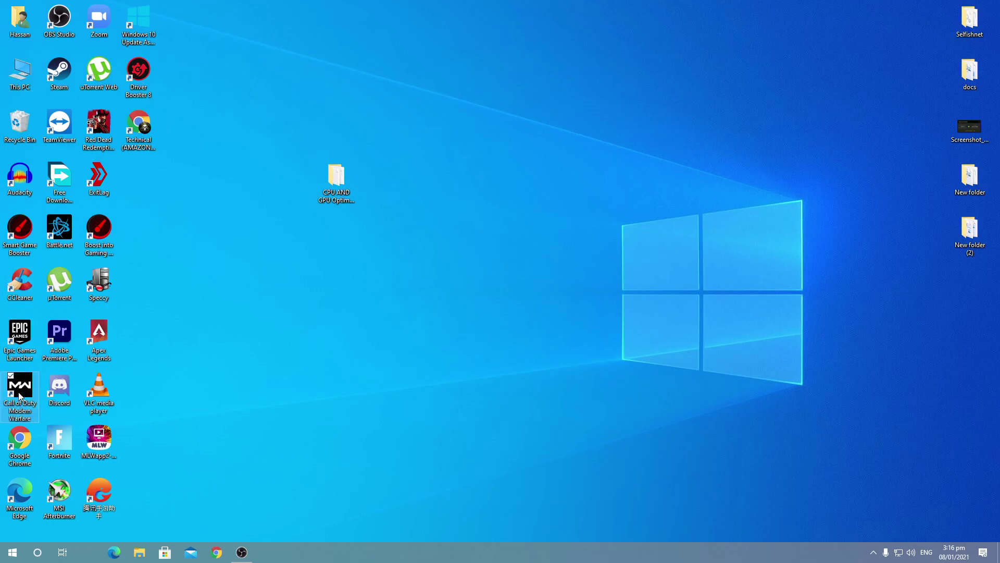
right_click(19, 393)
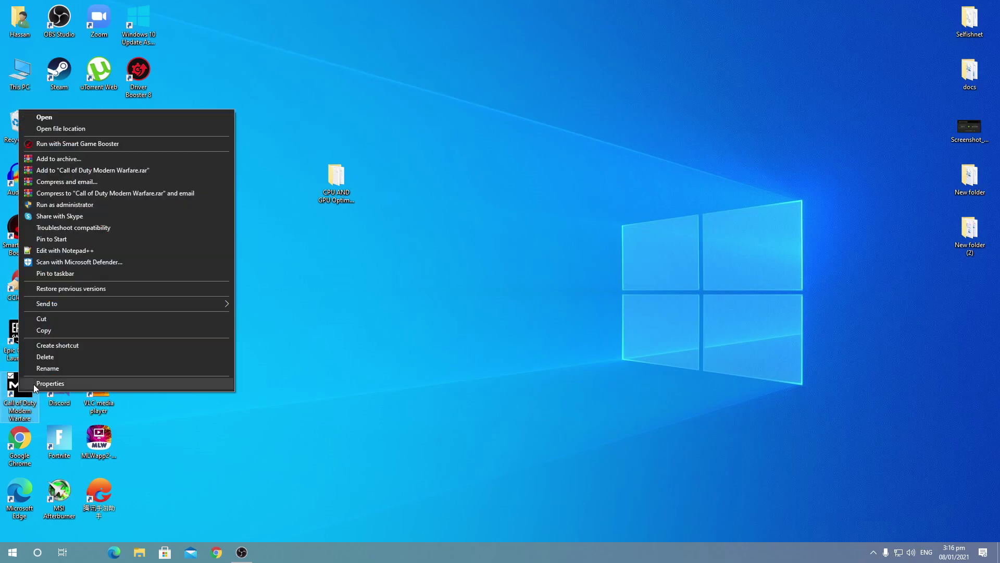
click(36, 384)
drag(106, 262, 187, 200)
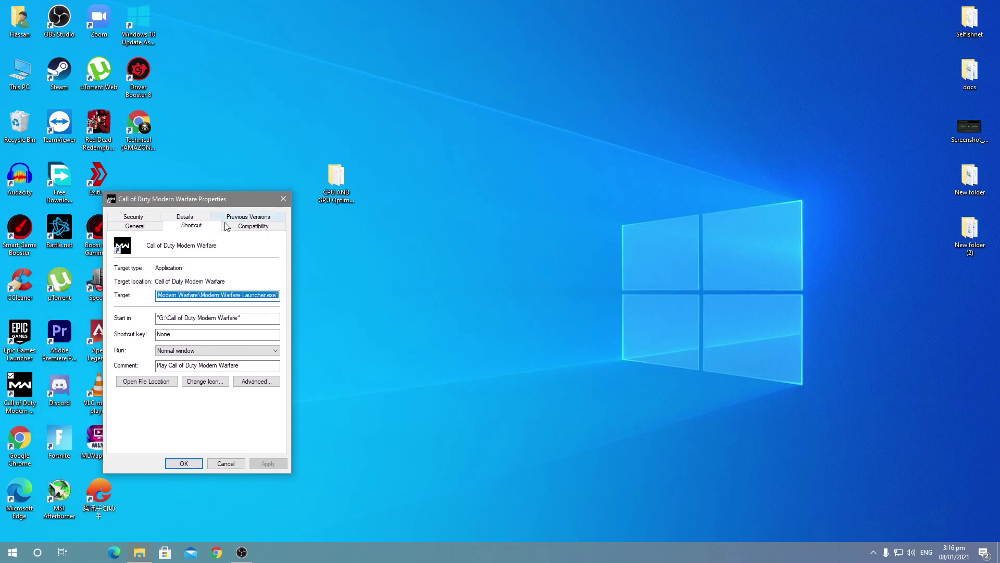
click(137, 382)
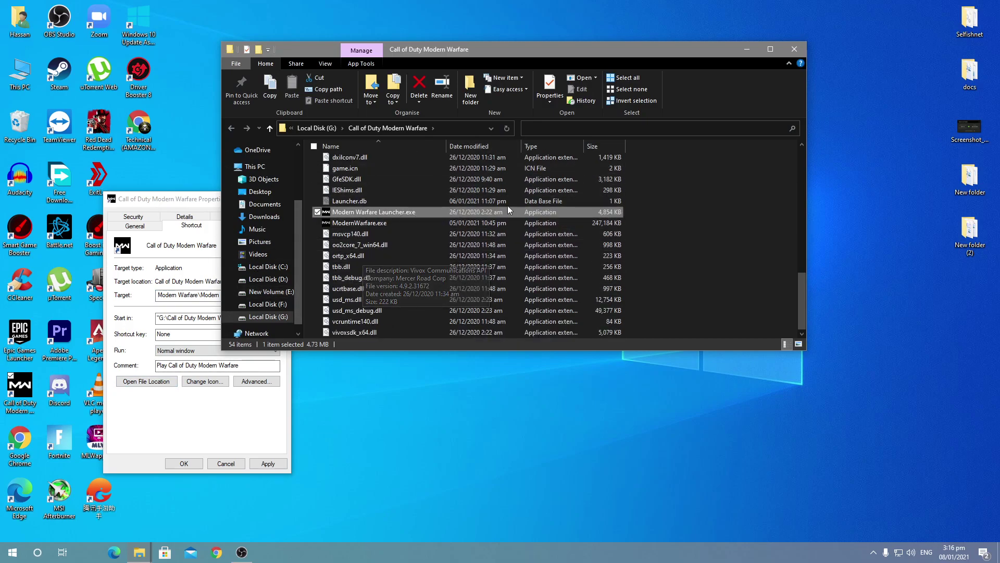
click(801, 47)
click(287, 194)
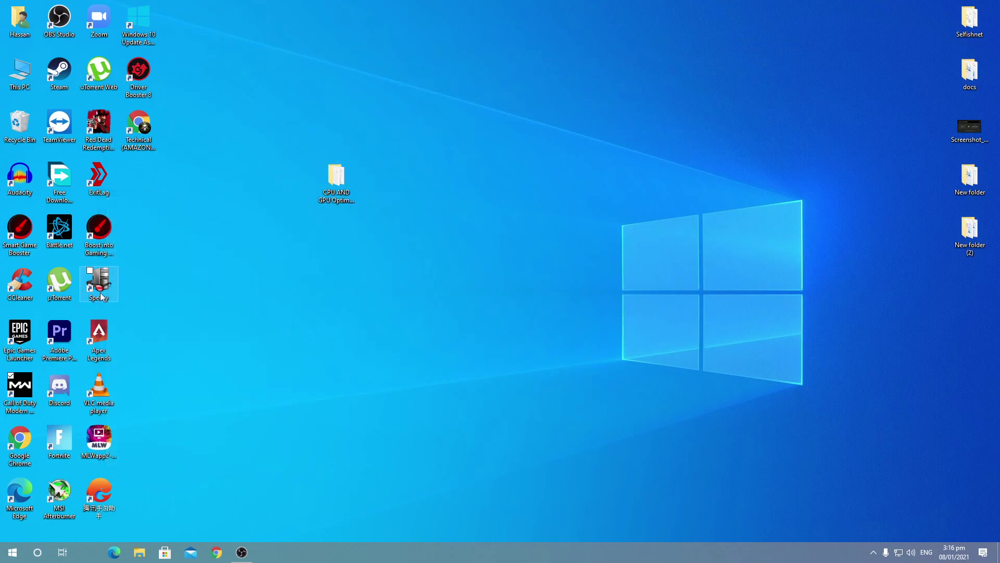
- Check the web document and general properties of the Fortnite desktop shortcut for its file location, and close them
right_click(54, 443)
click(84, 436)
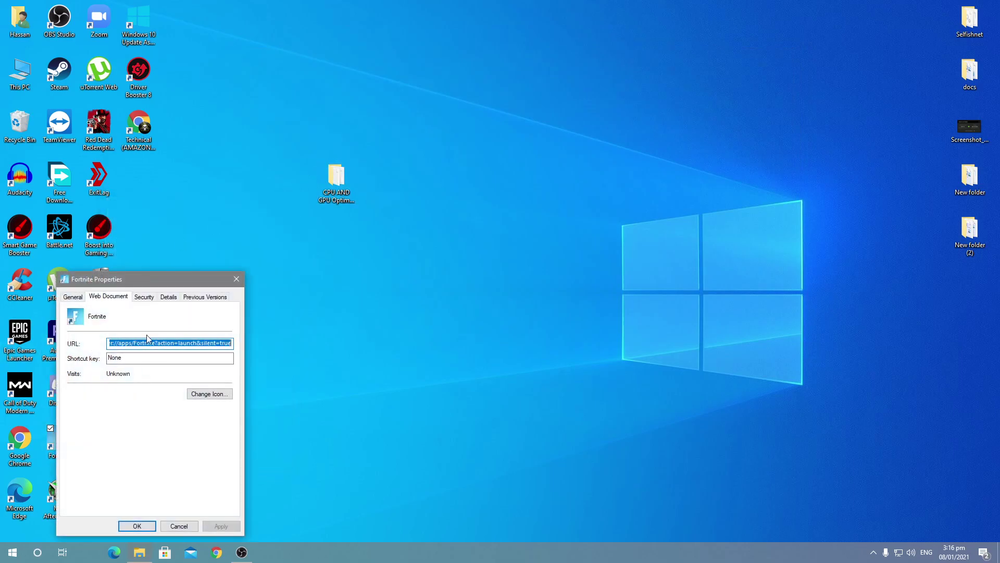
drag(121, 280, 162, 225)
click(113, 242)
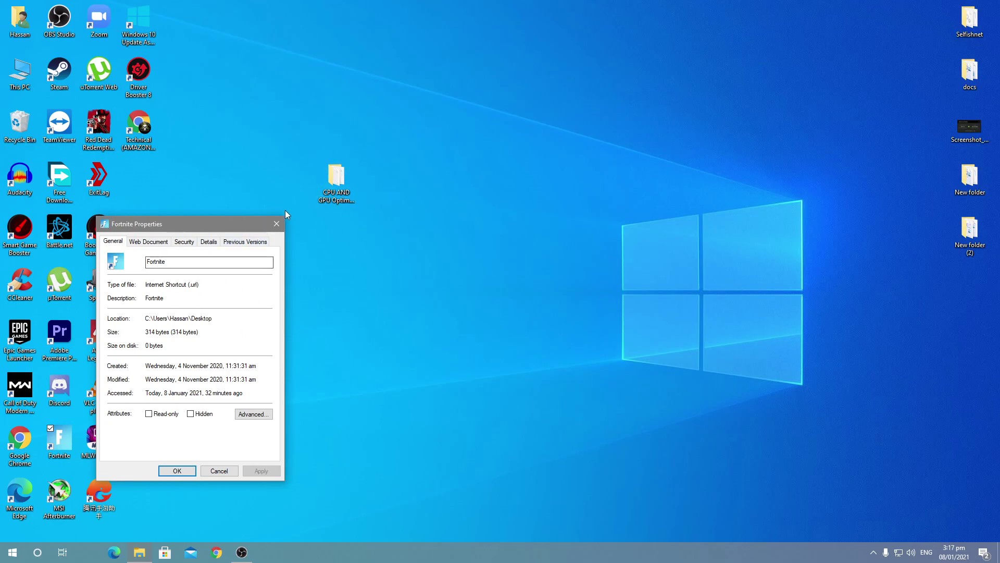
click(276, 224)
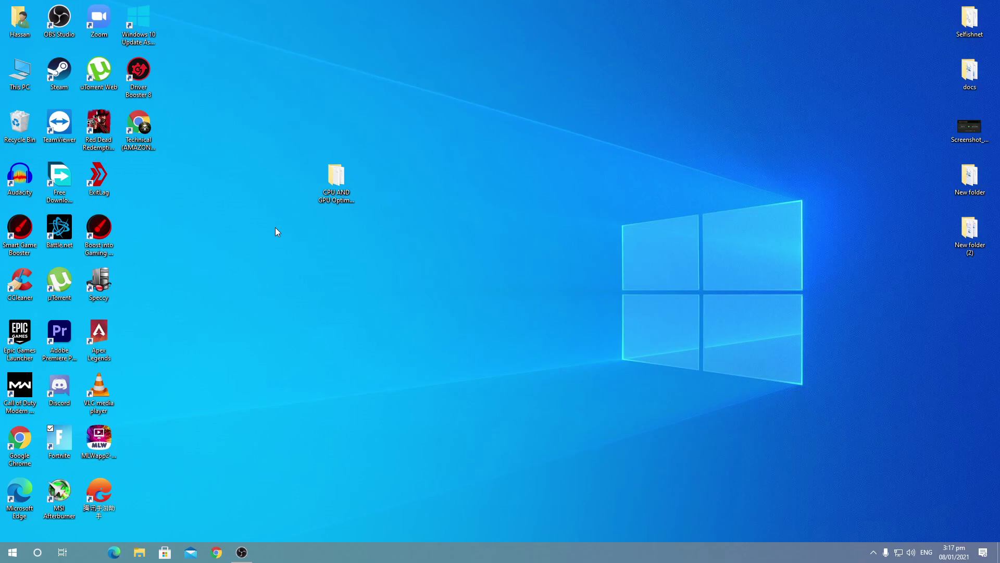
- Browse to C:\Program Files\Epic Games\Fortnite\FortniteGame\Binaries\Win64 in a maximized File Explorer window and locate the Fortnite executables
double_click(20, 73)
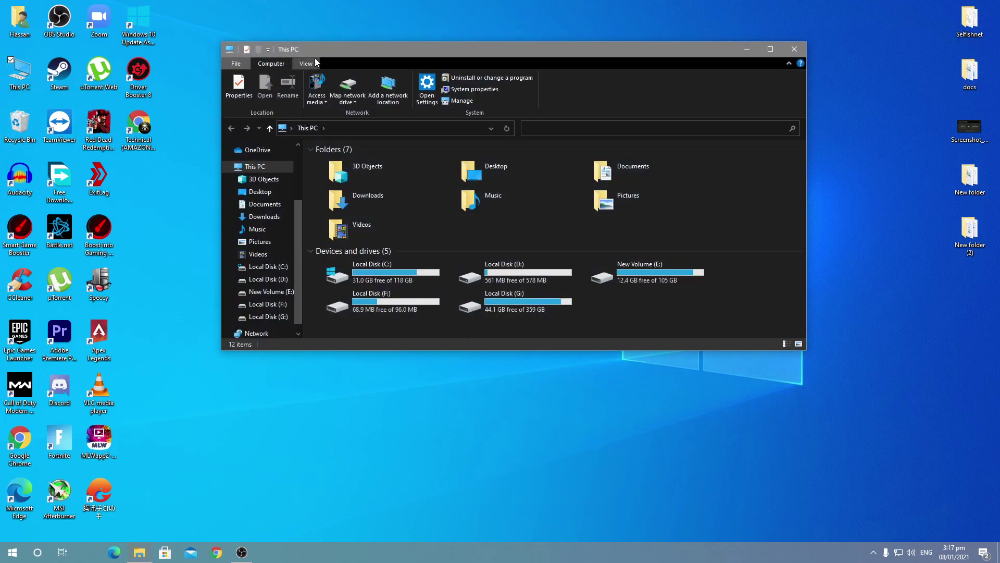
double_click(358, 53)
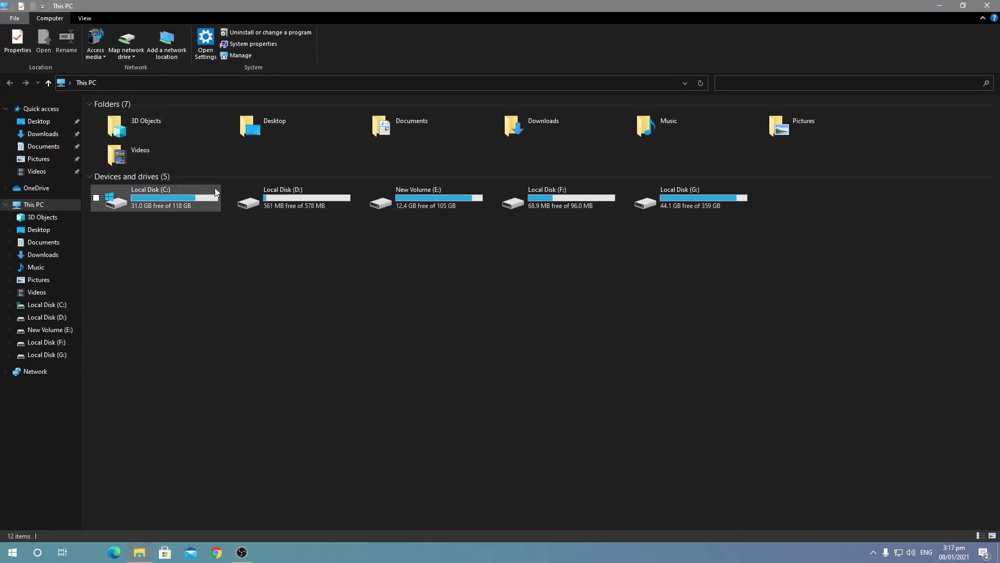
double_click(174, 204)
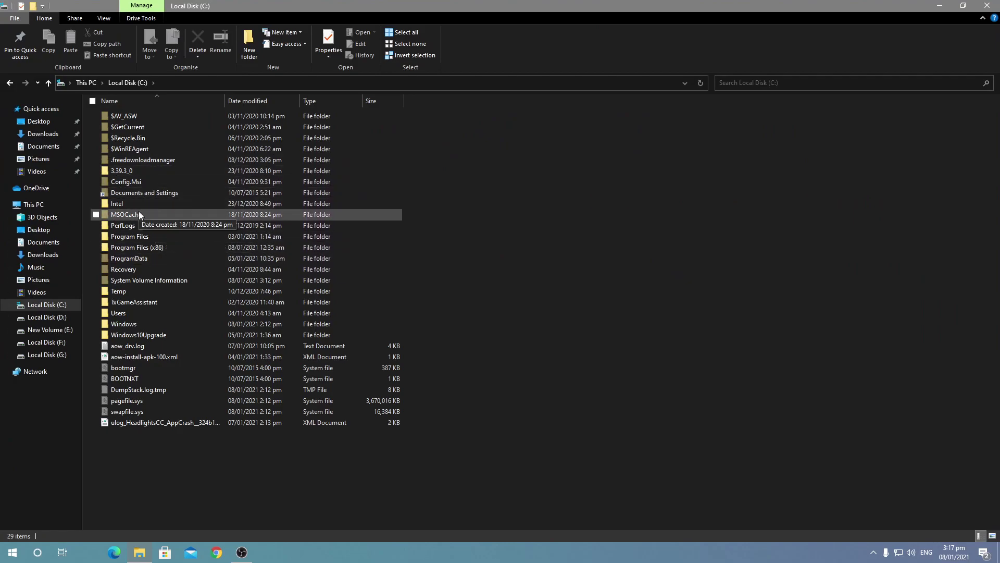
double_click(128, 237)
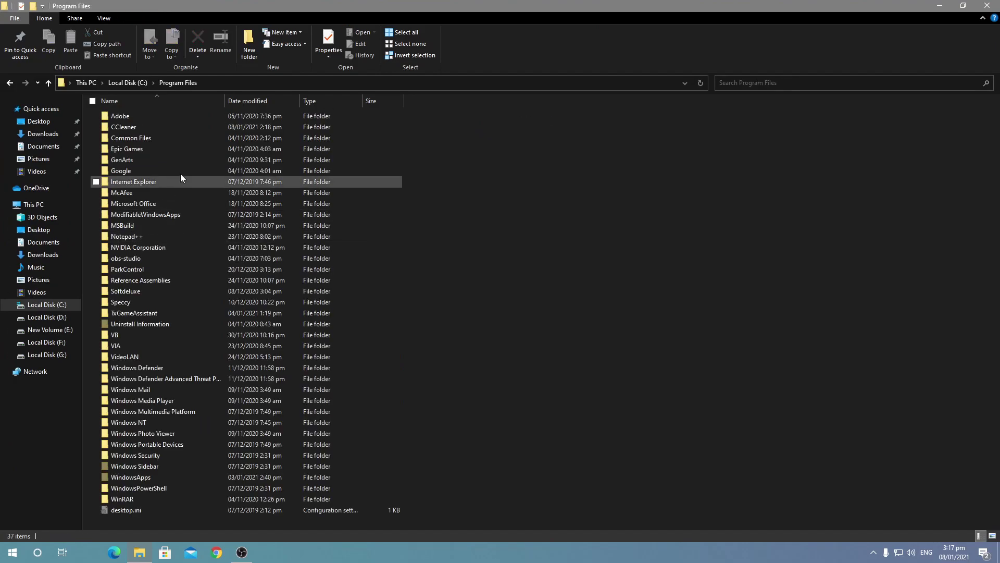
double_click(144, 148)
double_click(136, 116)
double_click(136, 136)
click(130, 116)
double_click(131, 115)
double_click(127, 125)
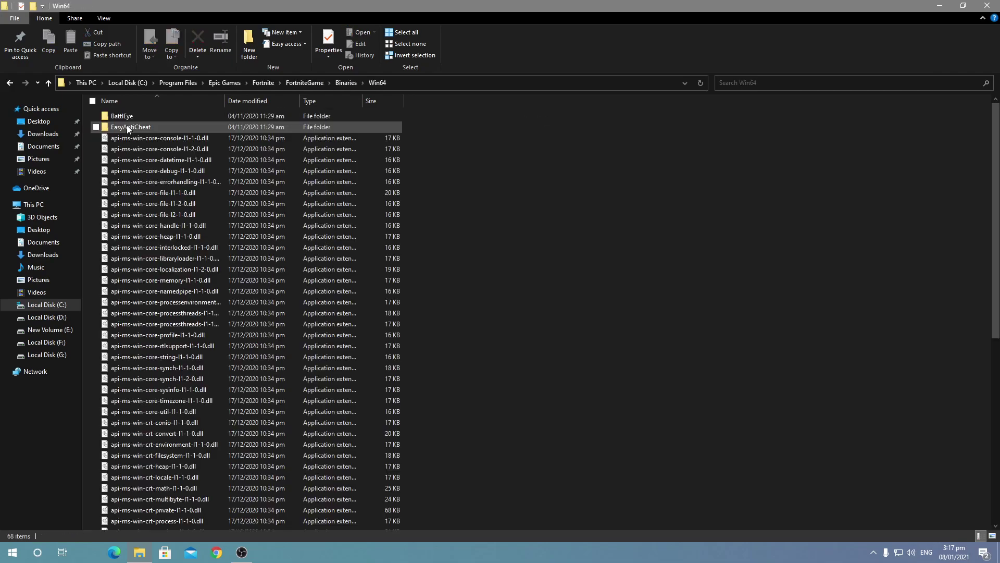
scroll(170, 270, down, 6)
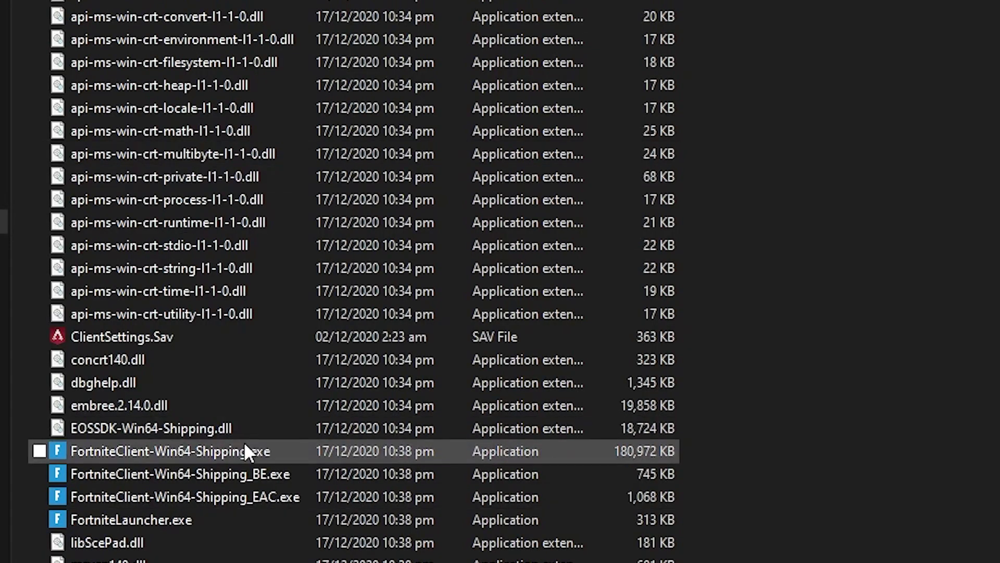
- Toggle Disable full-screen optimisations on and back off in the compatibility properties of FortniteClient-Win64-Shipping.exe
right_click(137, 441)
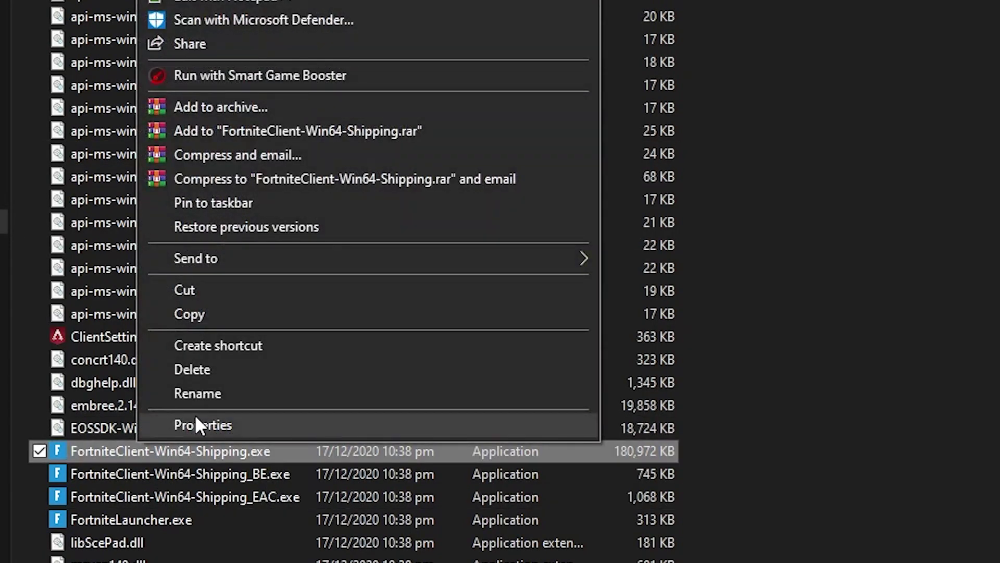
click(196, 419)
drag(303, 141, 263, 27)
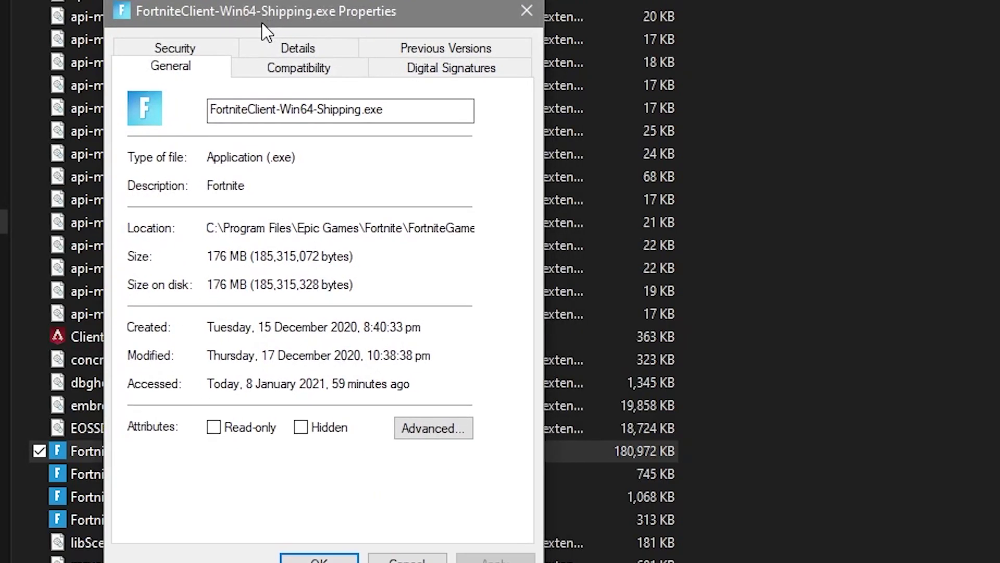
click(282, 68)
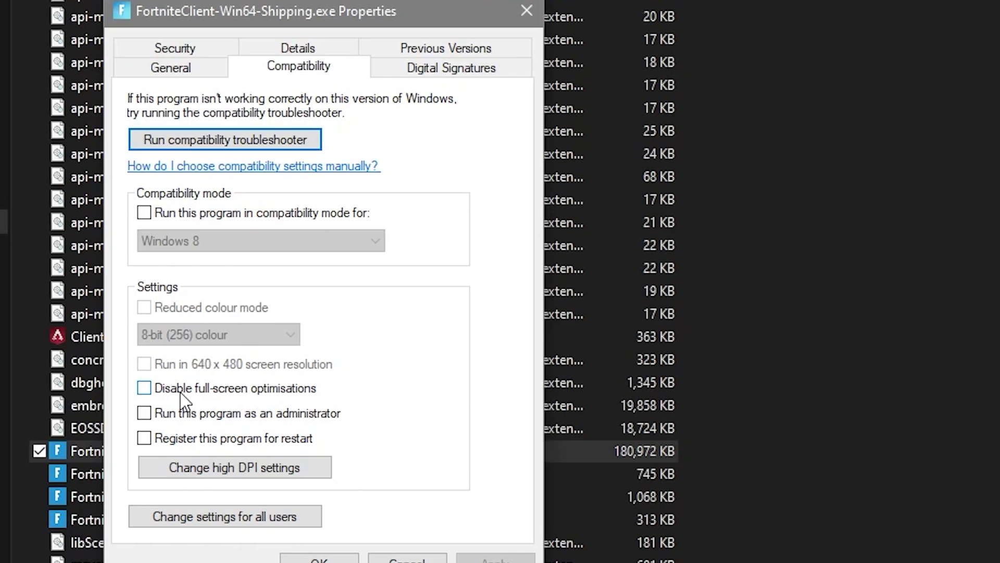
click(144, 389)
click(152, 390)
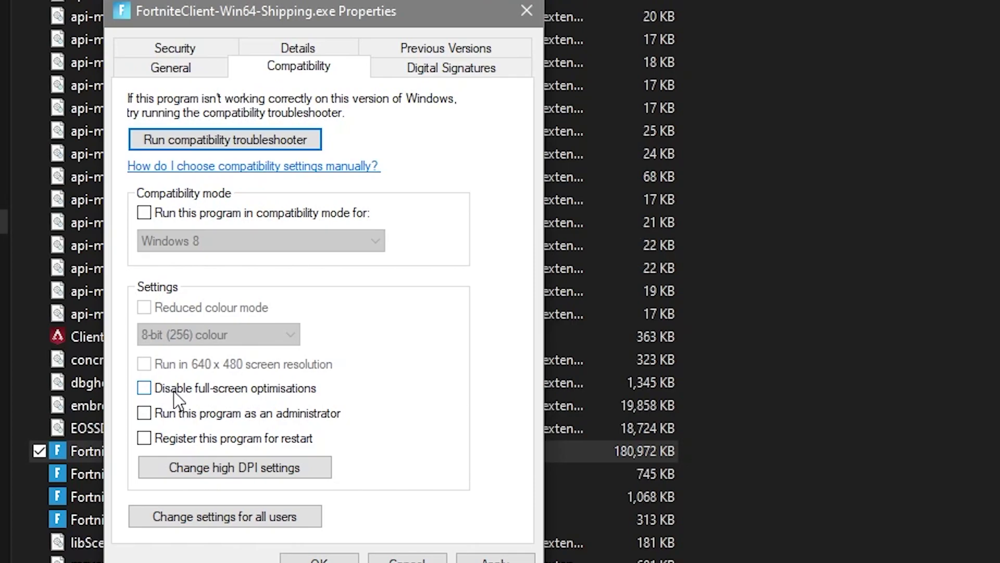
- Review the high DPI settings of FortniteClient-Win64-Shipping.exe, accept its properties, and close the folder after selecting the four Fortnite executables
click(229, 472)
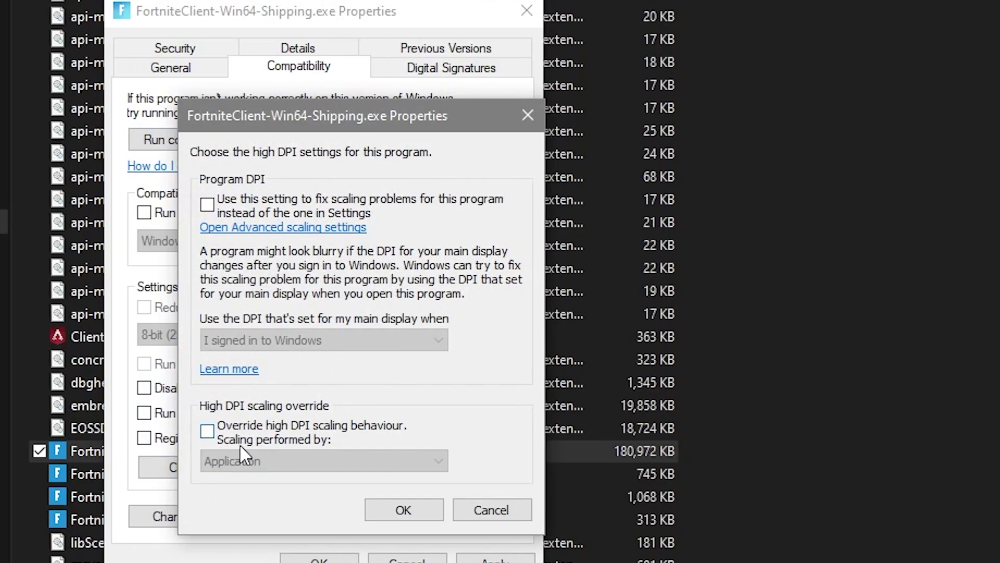
click(380, 511)
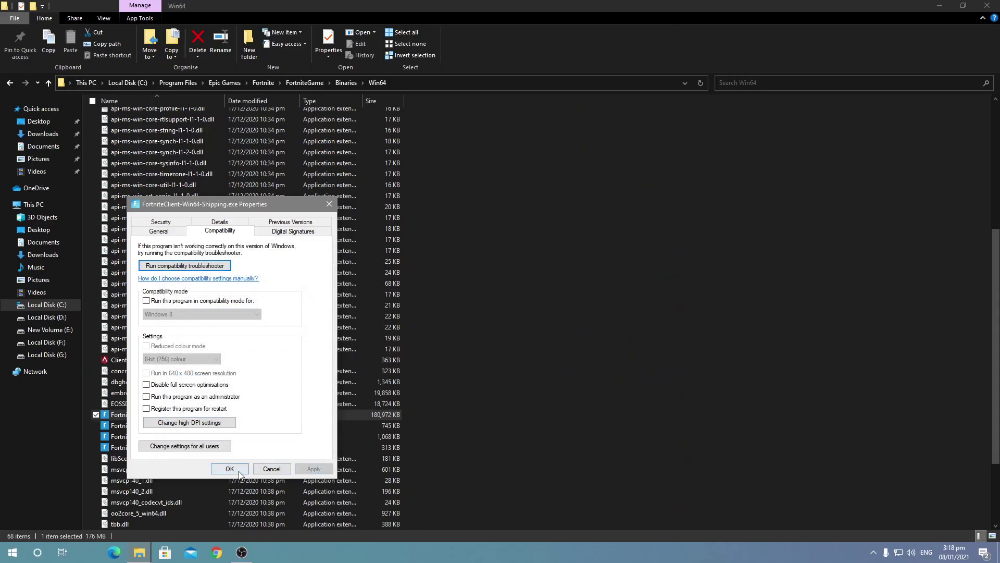
click(319, 560)
drag(411, 415, 270, 449)
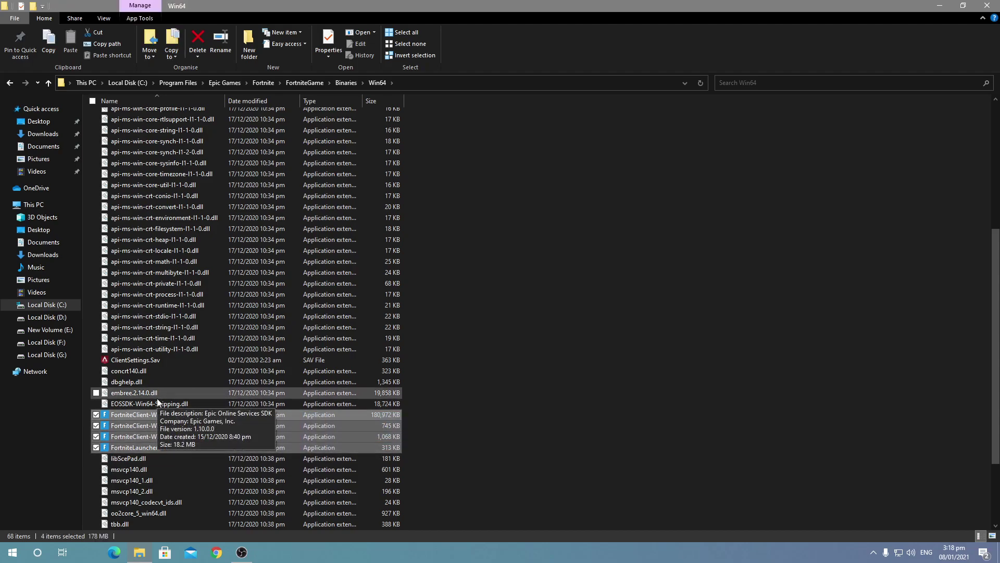
click(996, 4)
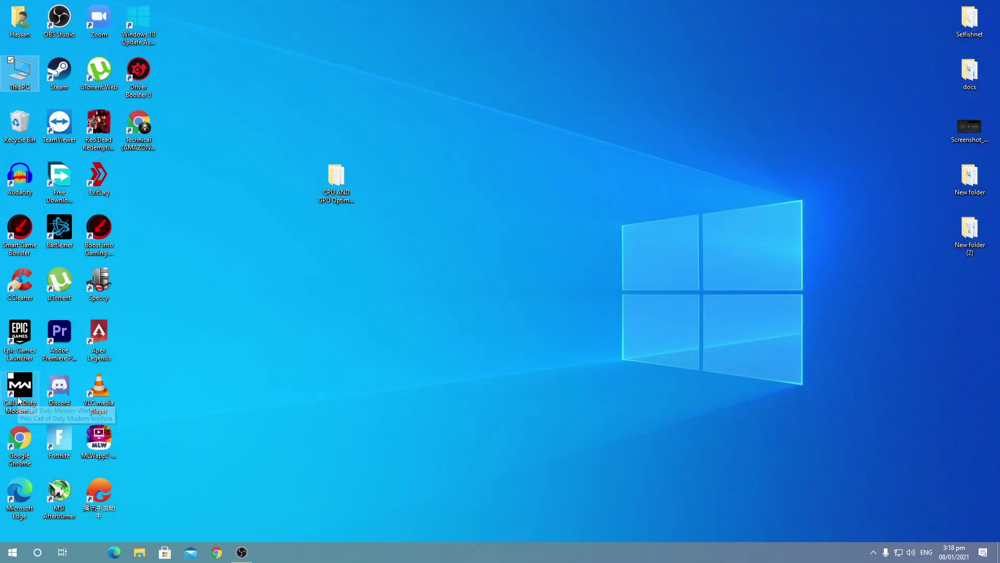
- Open the file location of Call of Duty Modern Warfare from its desktop shortcut's properties
right_click(18, 399)
click(48, 387)
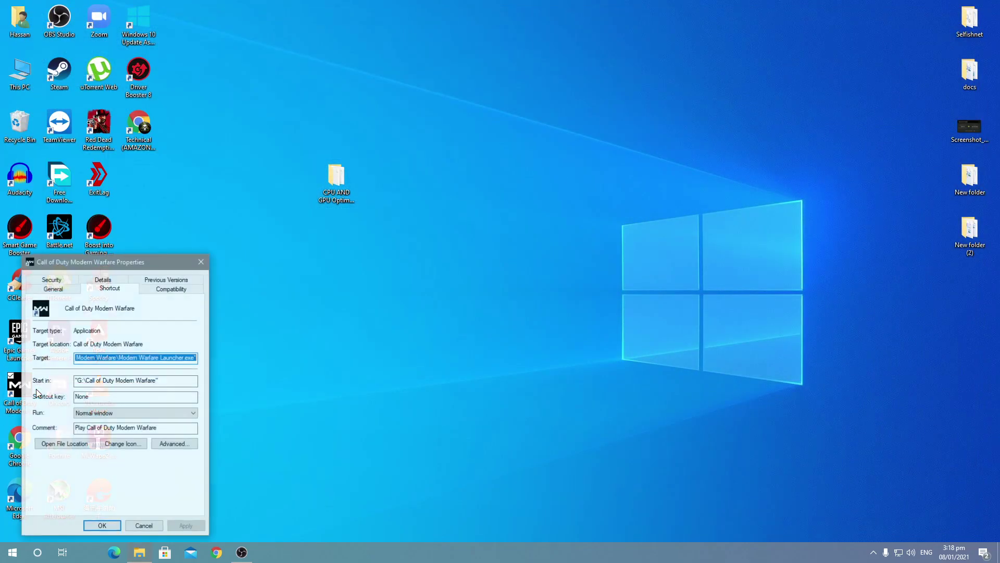
drag(203, 239, 244, 229)
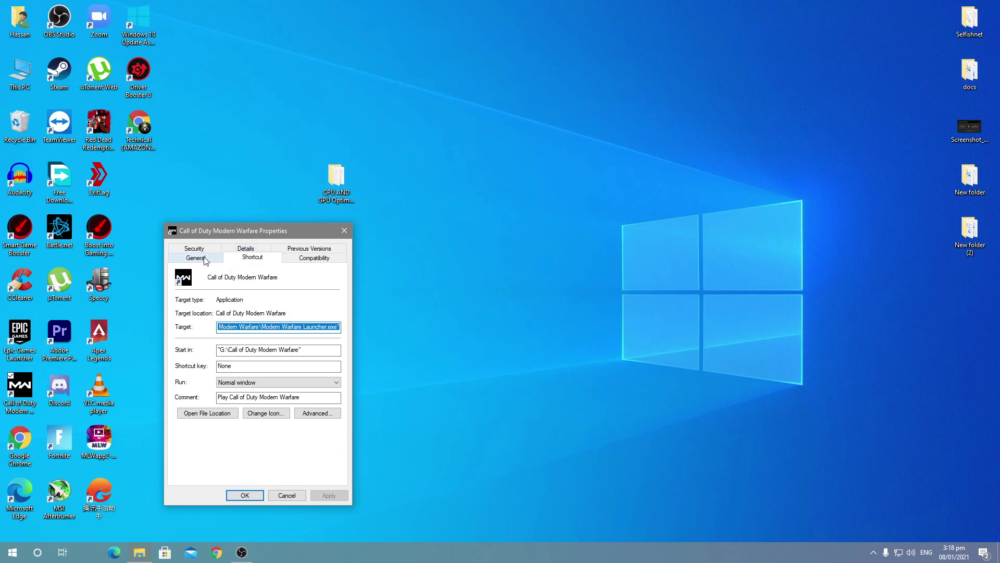
click(205, 259)
click(250, 256)
click(207, 413)
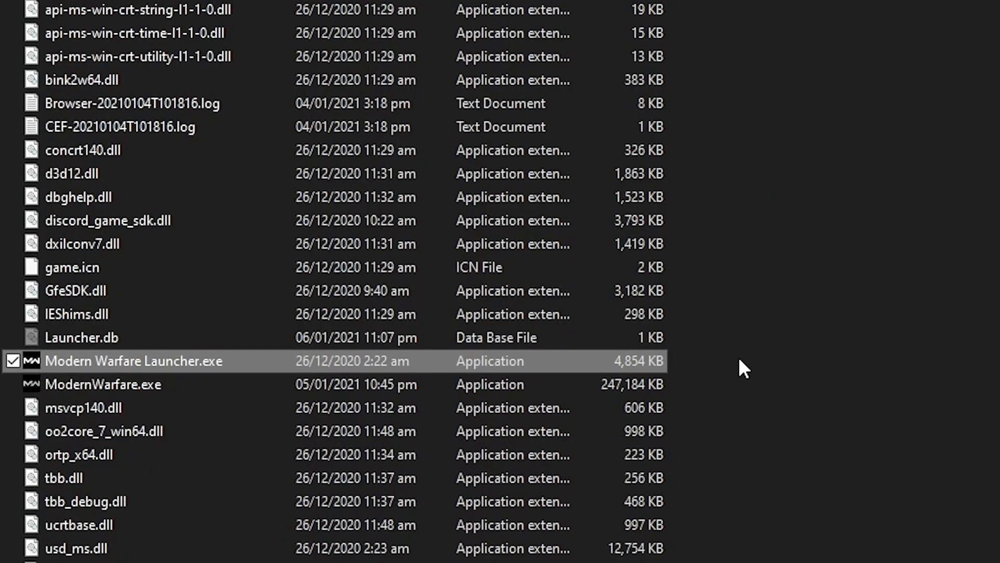
- Untick Disable full-screen optimisations in the compatibility properties of ModernWarfare.exe
drag(711, 371, 569, 380)
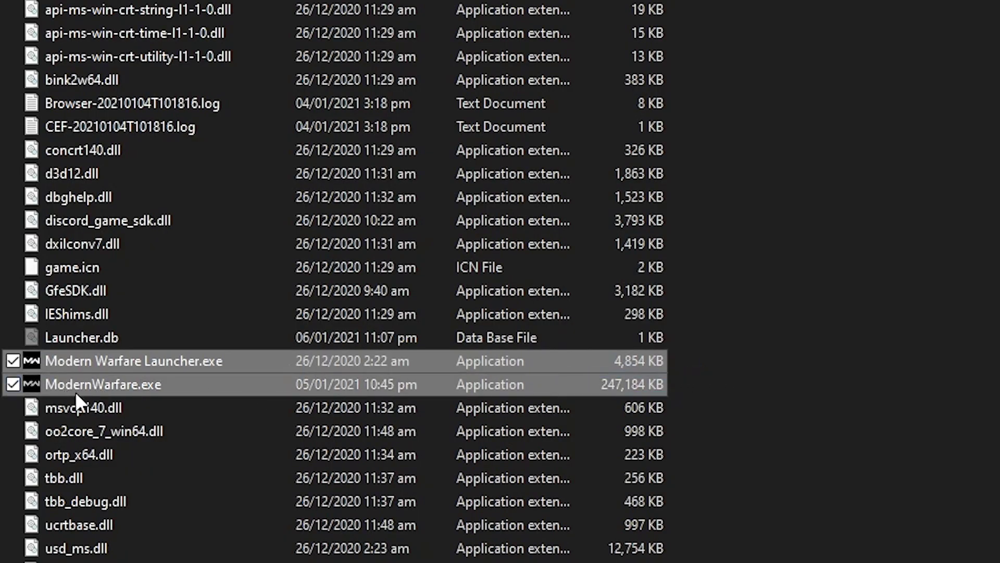
click(105, 380)
right_click(106, 377)
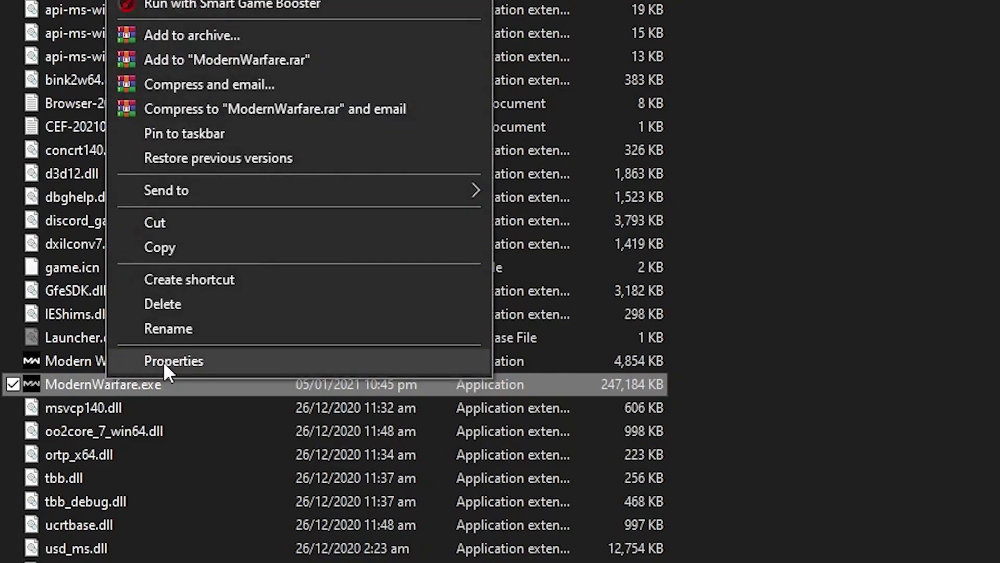
click(163, 361)
click(312, 112)
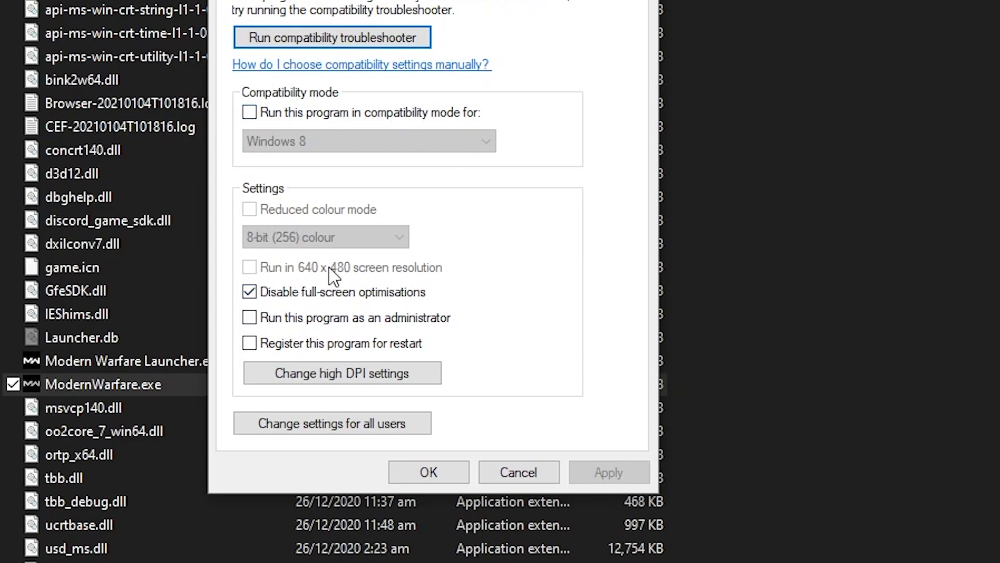
click(274, 292)
- Turn off the high DPI scaling override for ModernWarfare.exe, apply the changes, and close the folder and shortcut properties
click(332, 383)
click(334, 333)
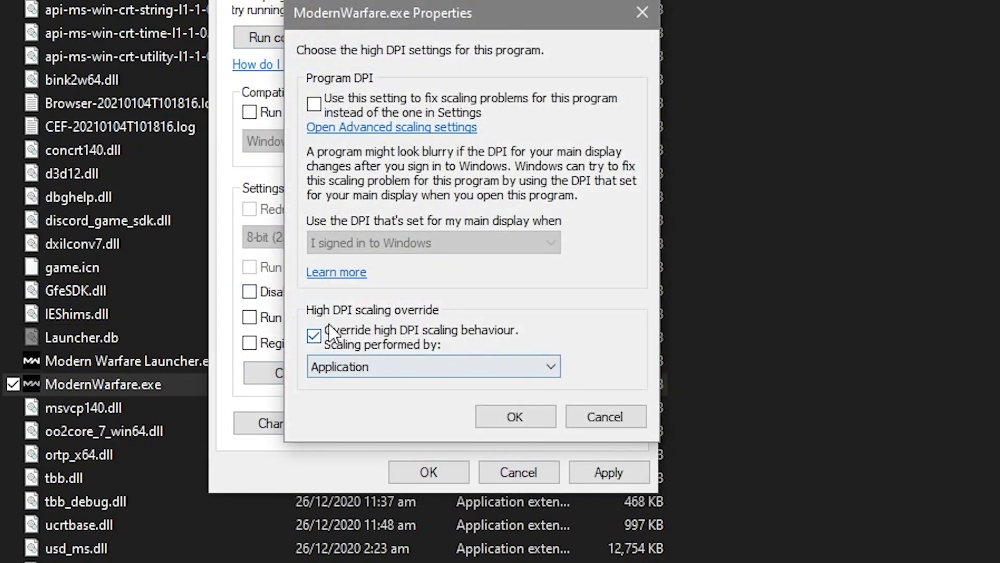
click(334, 333)
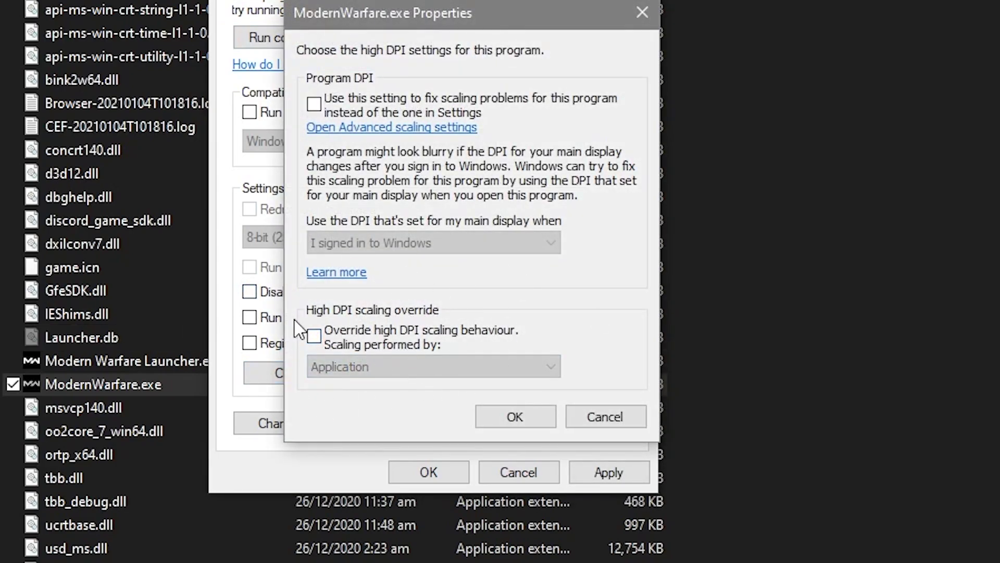
click(540, 424)
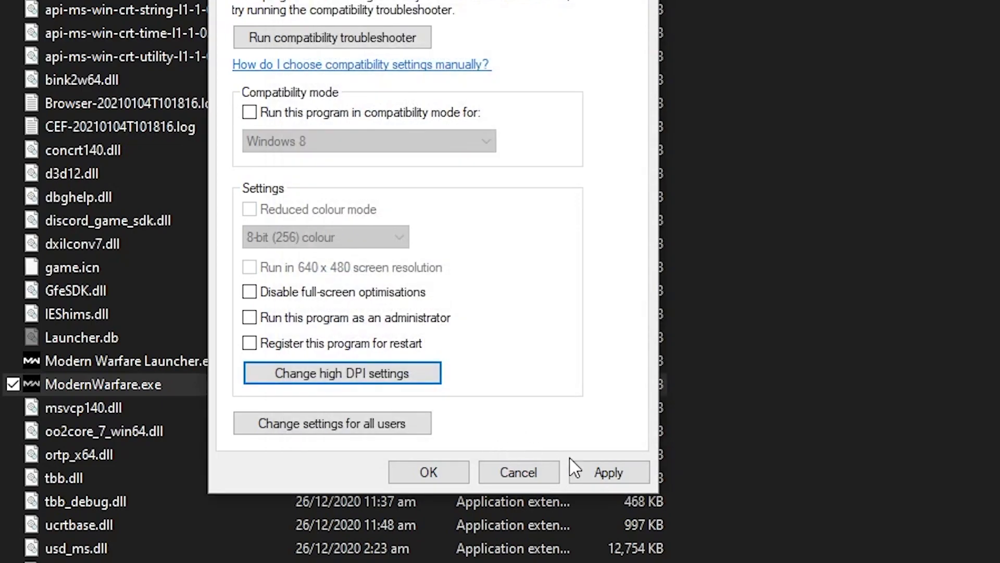
click(585, 471)
click(417, 474)
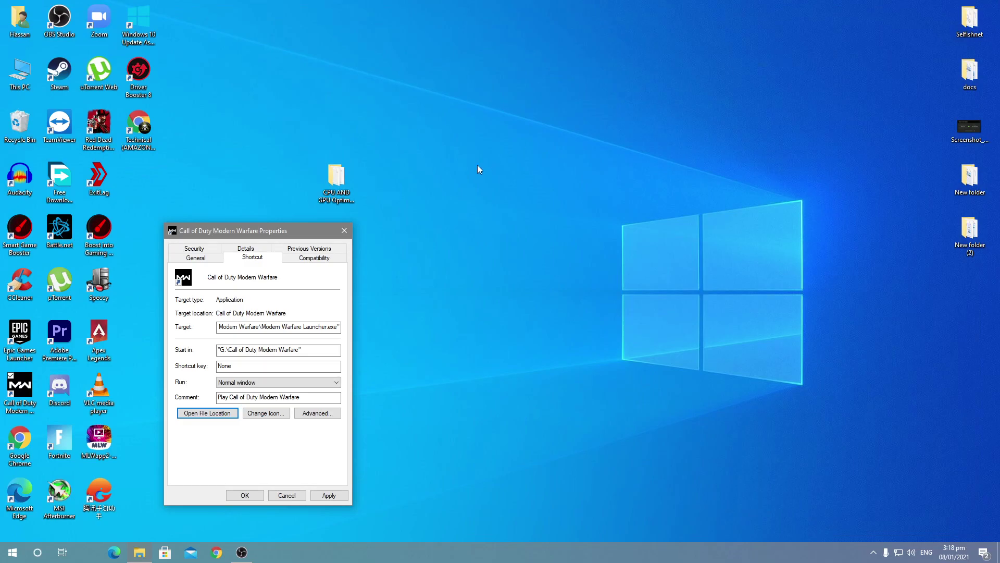
click(349, 228)
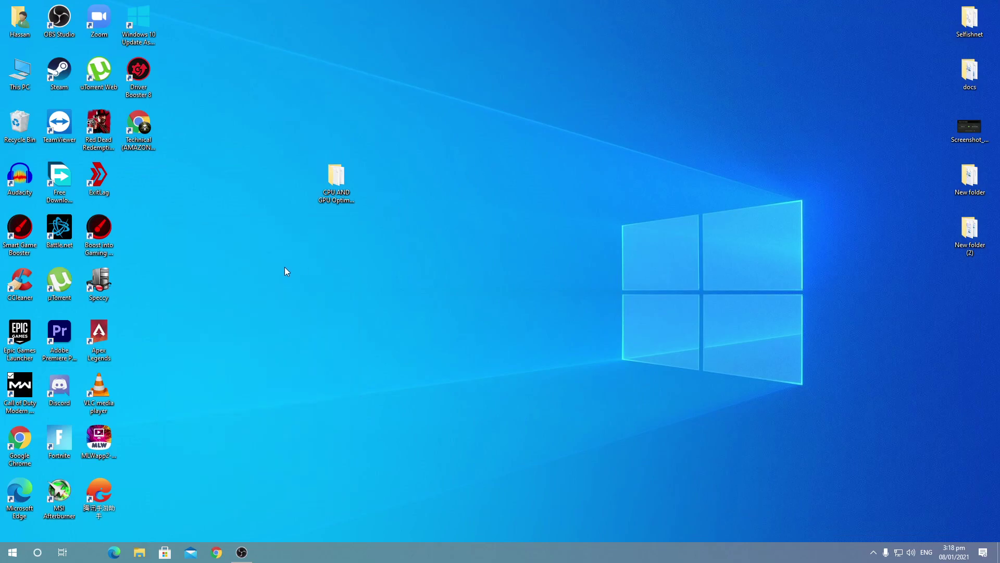
- Check the Xbox Game Bar and Game Mode pages in the Windows Gaming settings
click(12, 552)
click(21, 508)
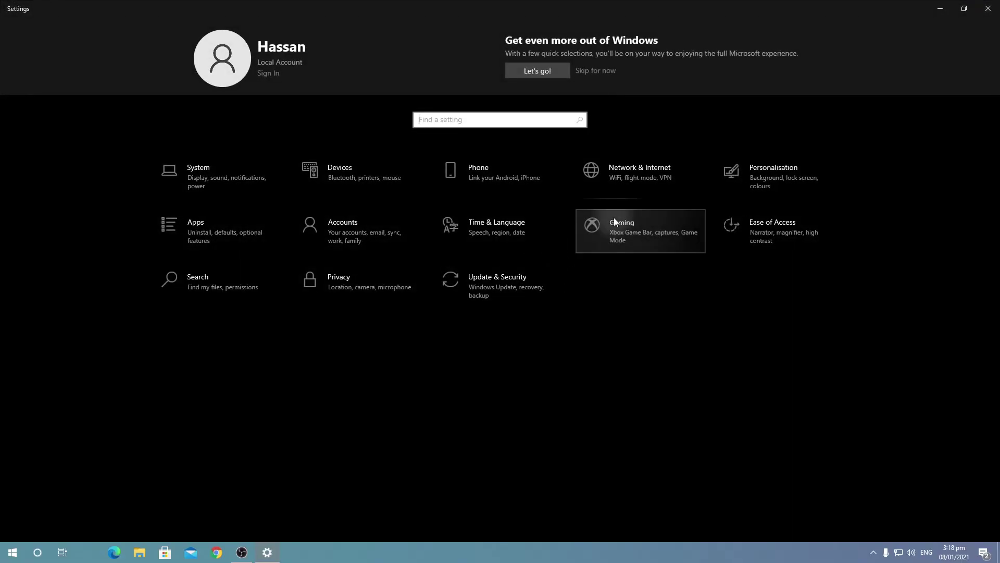
click(613, 217)
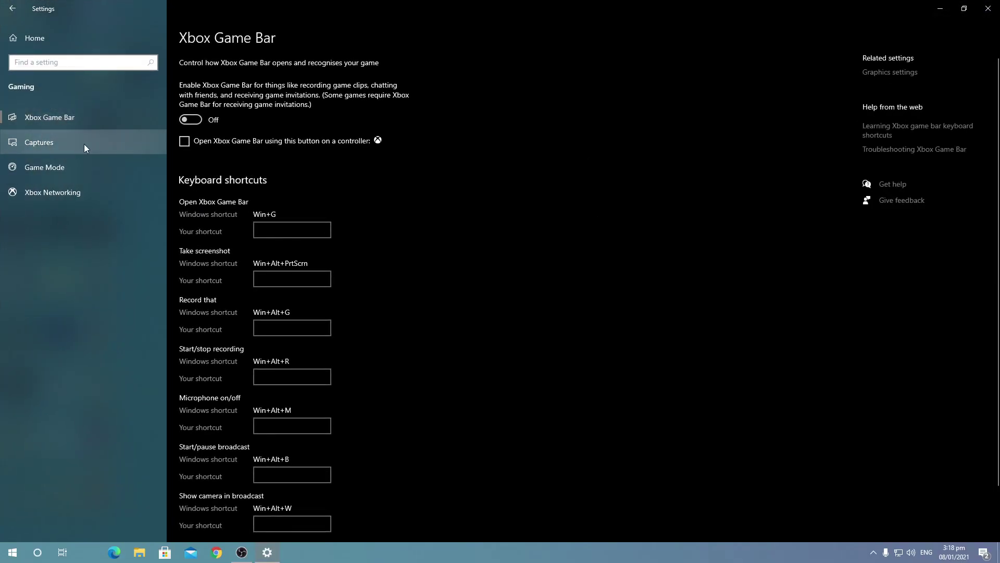
click(62, 166)
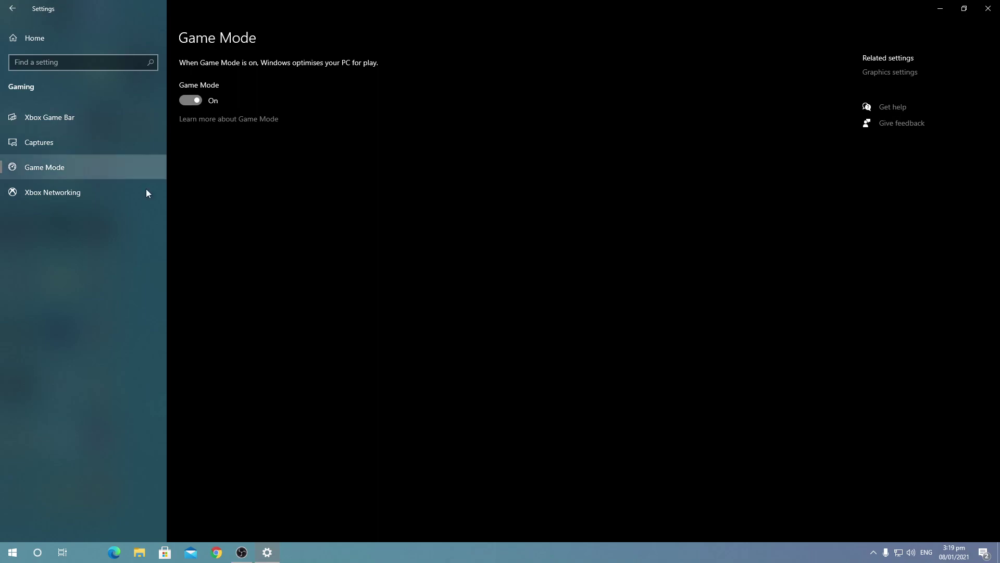
- Check the Windows Update status under Update & Security, and close Settings
click(40, 42)
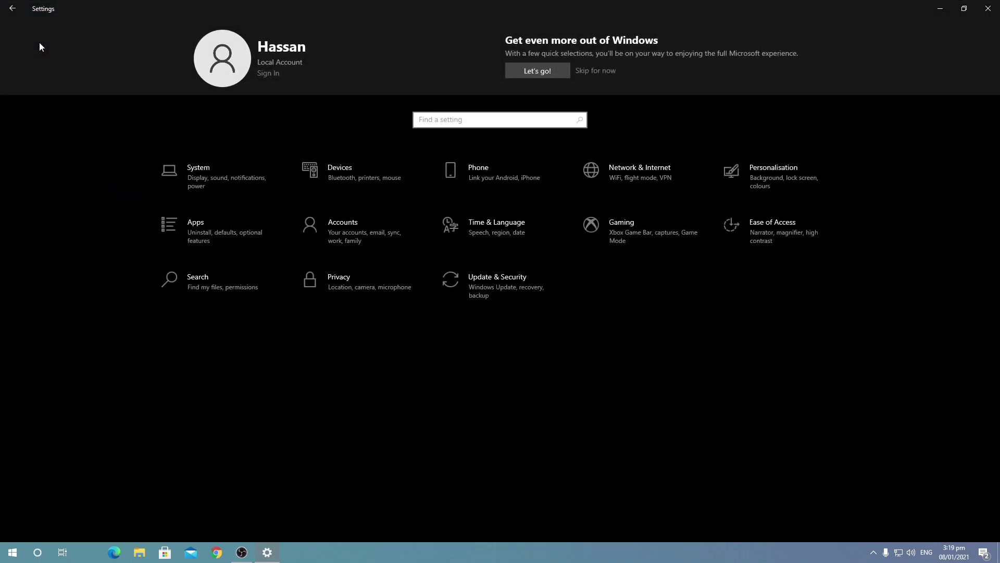
click(479, 298)
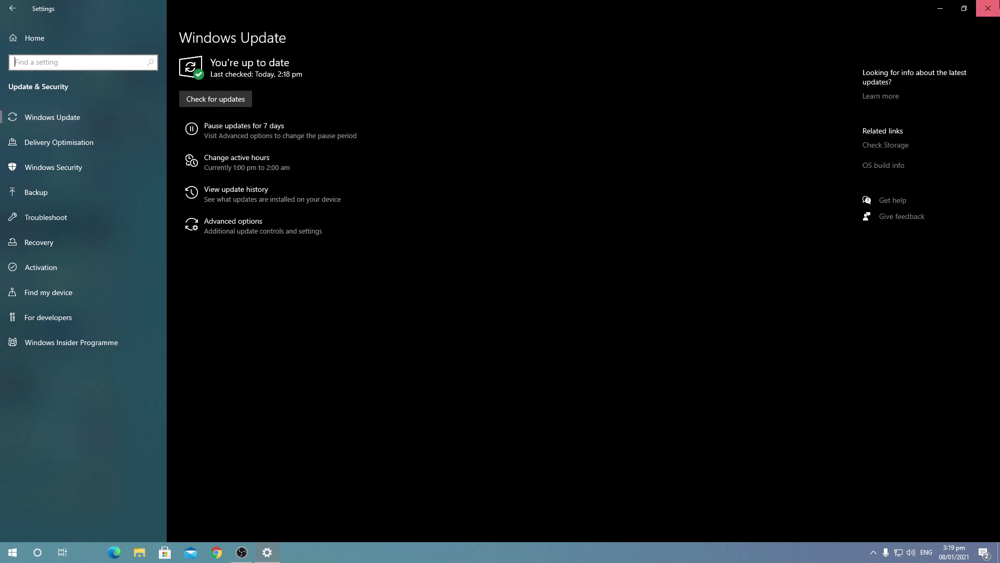
click(988, 9)
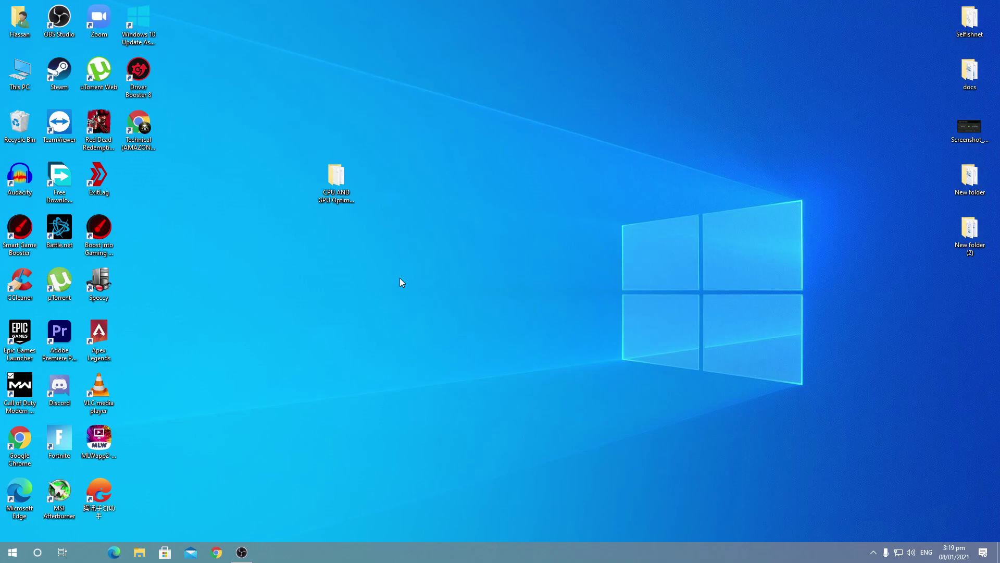